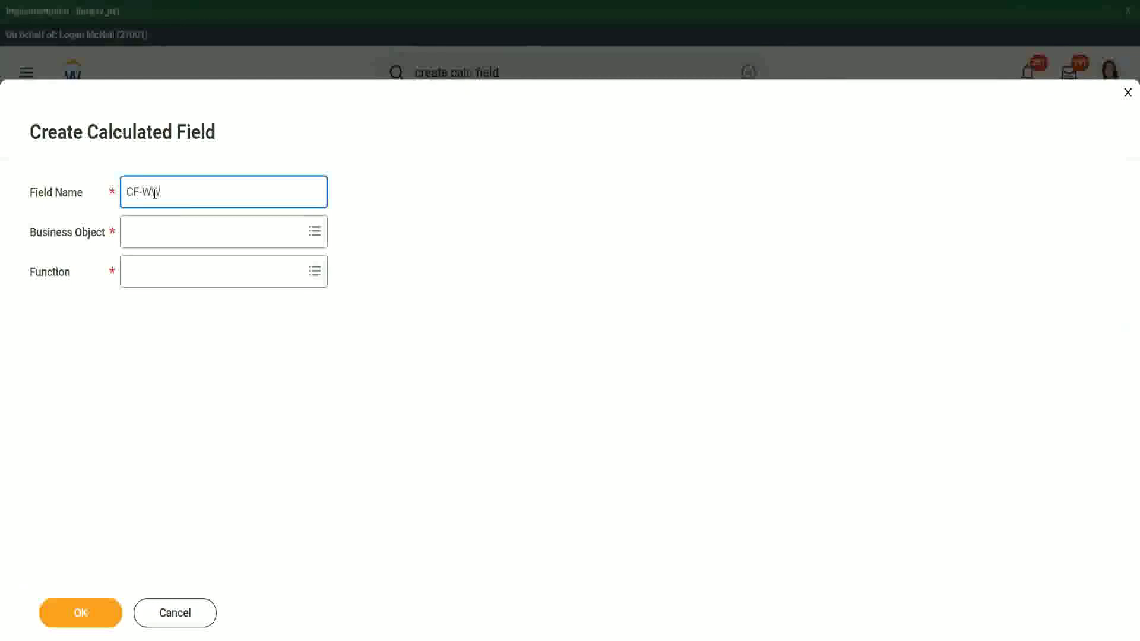
Step: Name the new calculated field CF-WW-TF-Dependent Relationship is Child
type("-")
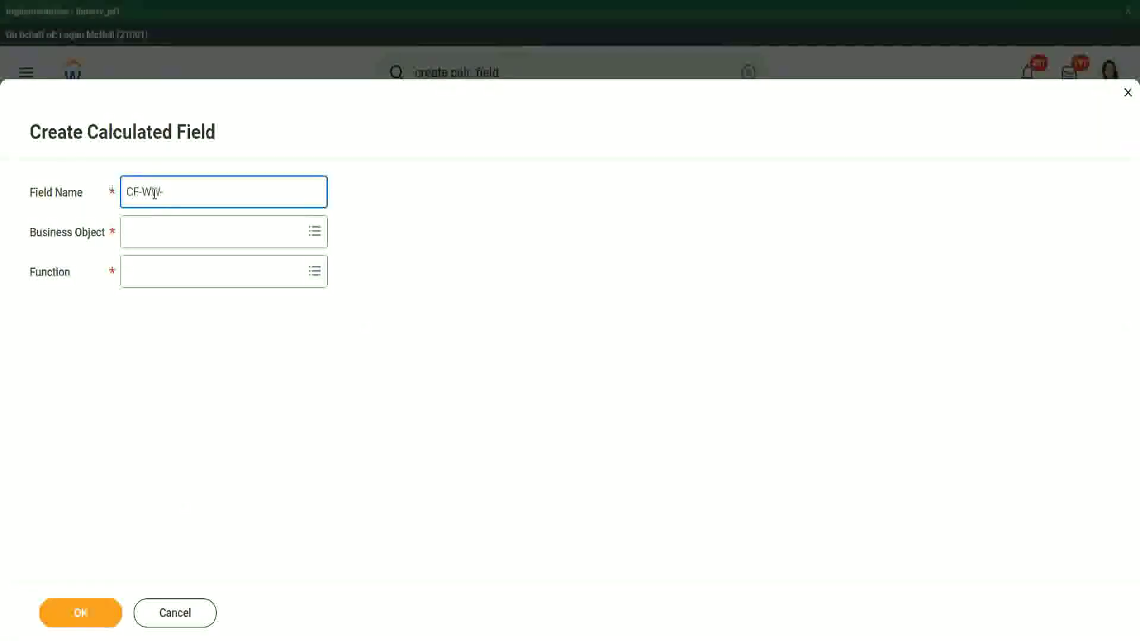
type("TF")
type("Rela")
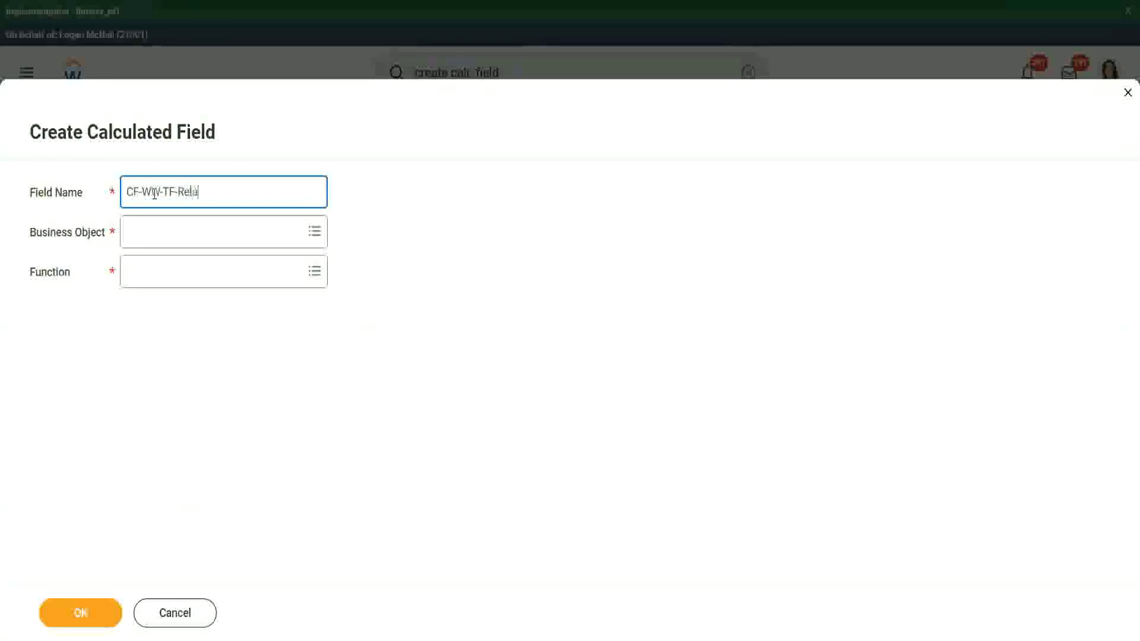
type("tionship is child")
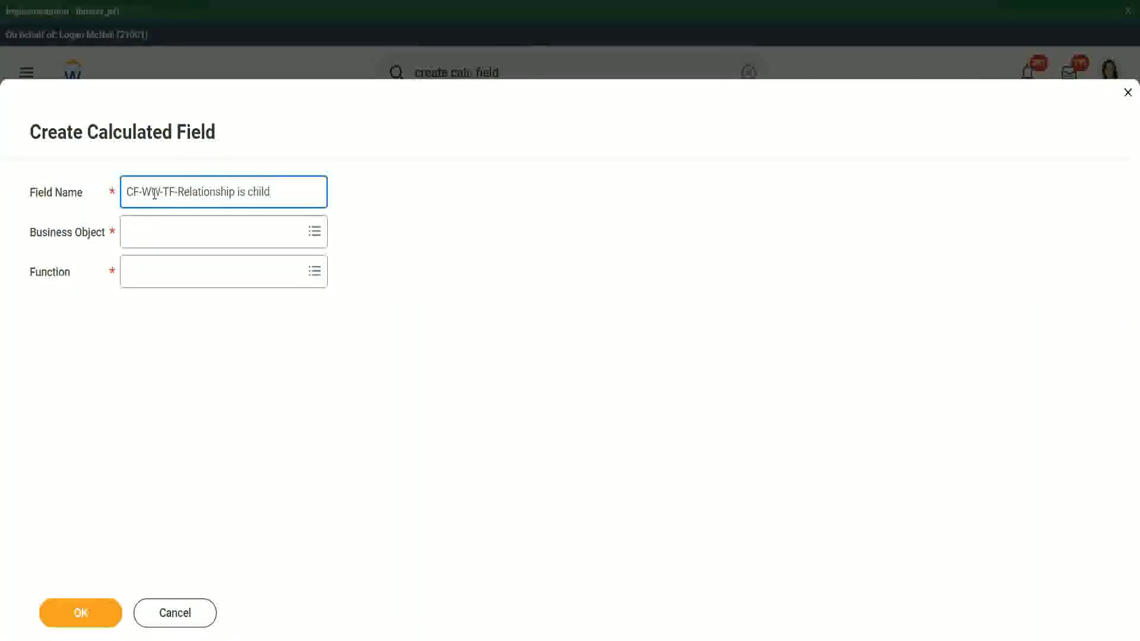
key("Left")
key("Left")
key("shift+Right")
type("CF-WW-TF-Depende")
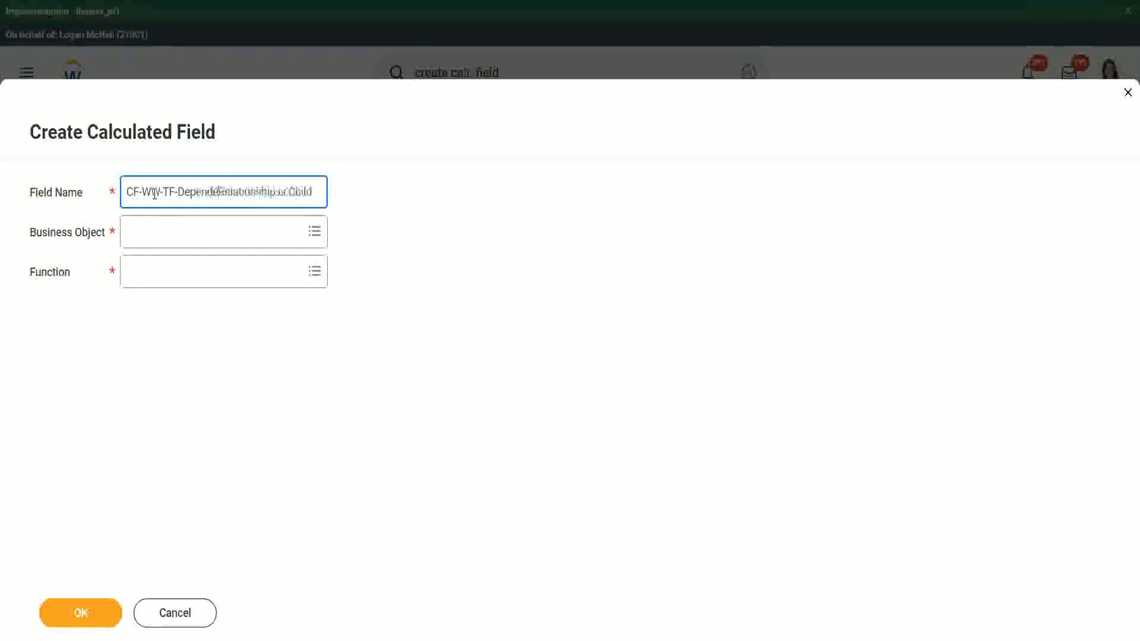
type("nt Relationship is Chil")
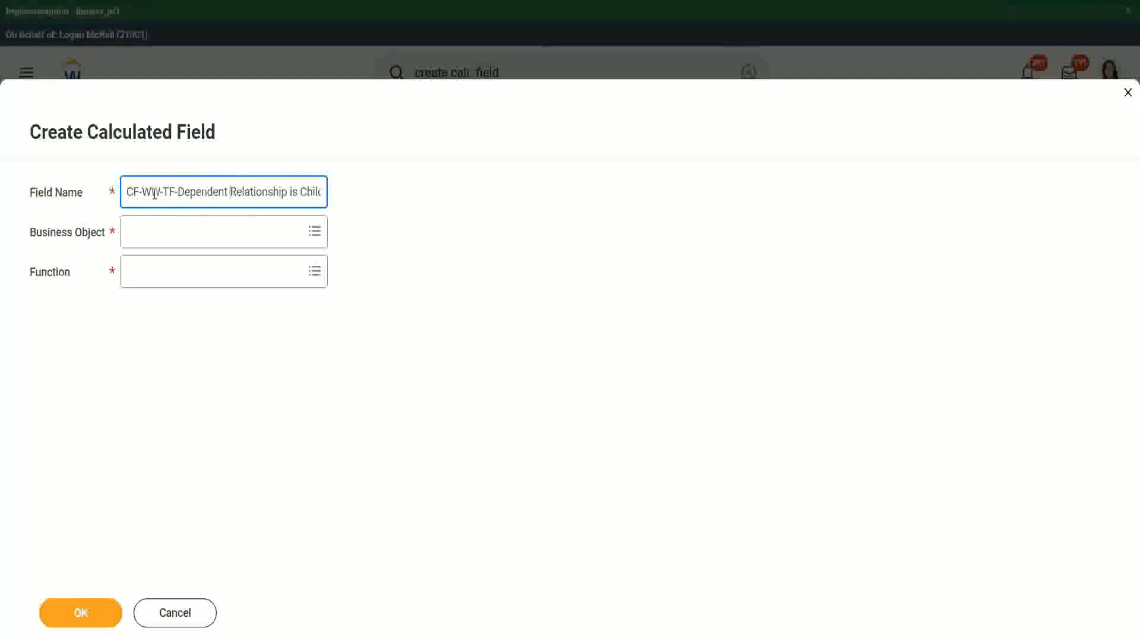
key("Tab")
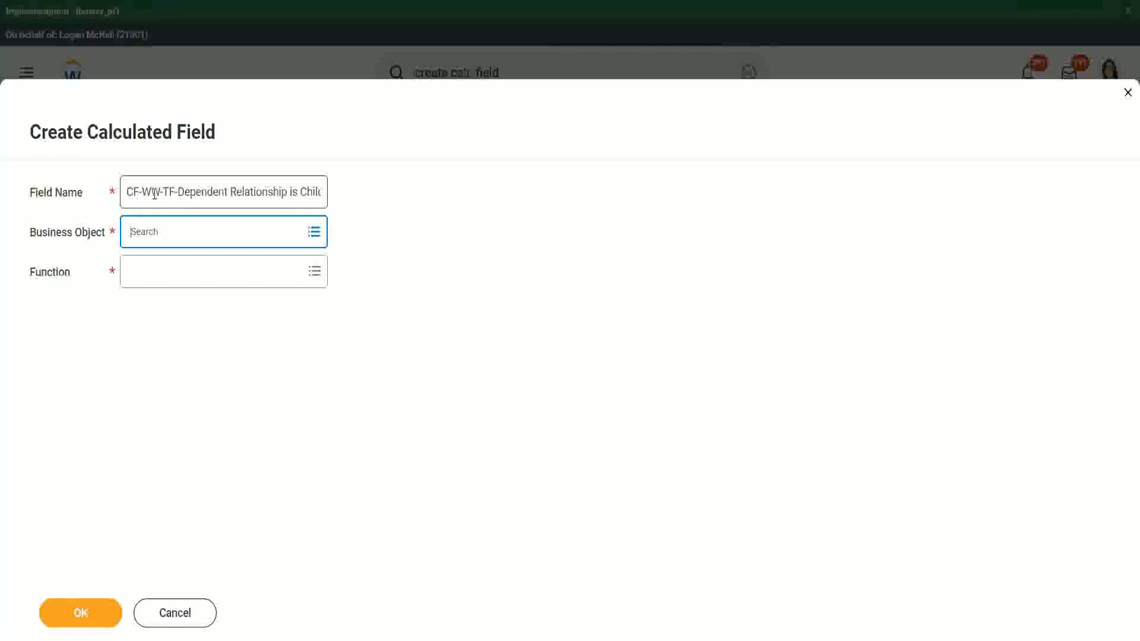
Step: Set the business object to Dependent and the function to True/False Condition, and proceed to the field's definition
type("depedne")
key("Return")
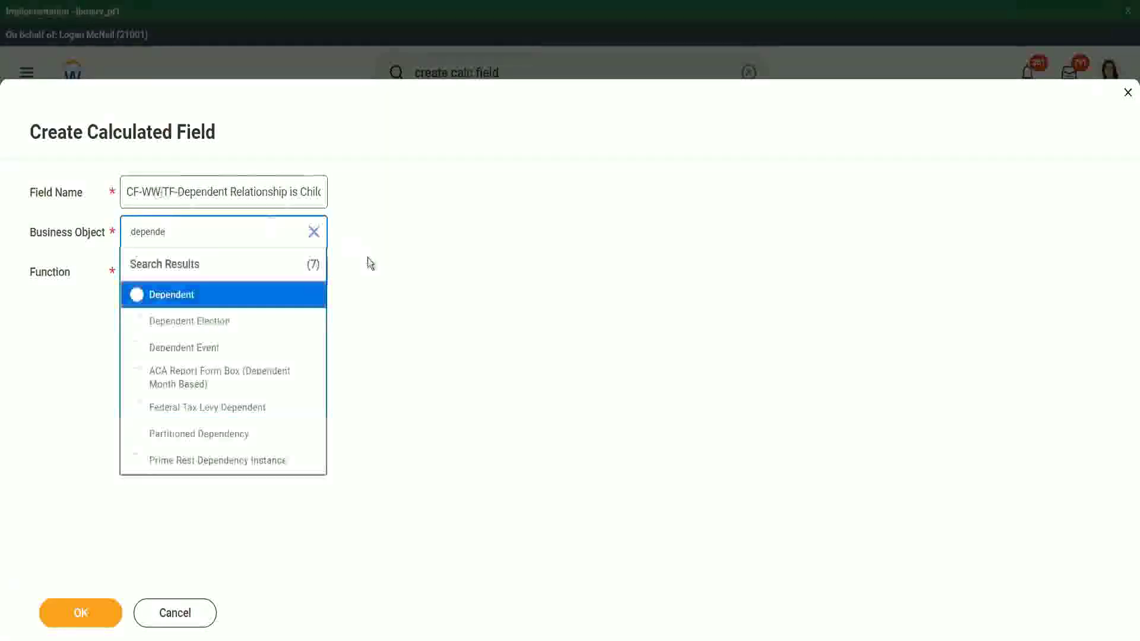
left_click(196, 302)
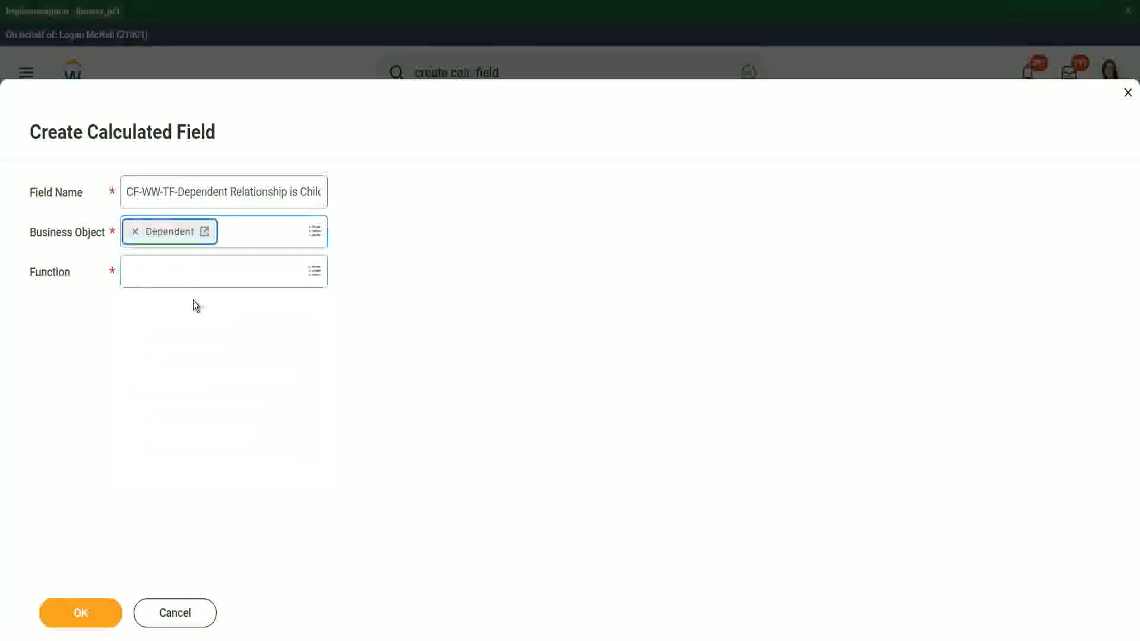
left_click(165, 268)
type("true")
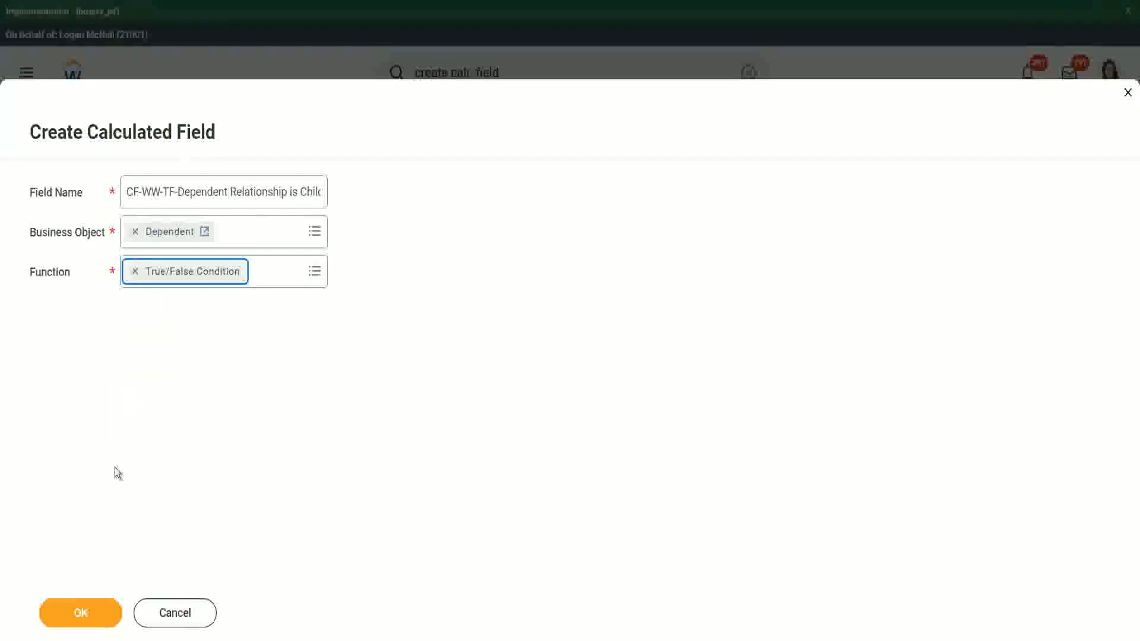
left_click(92, 615)
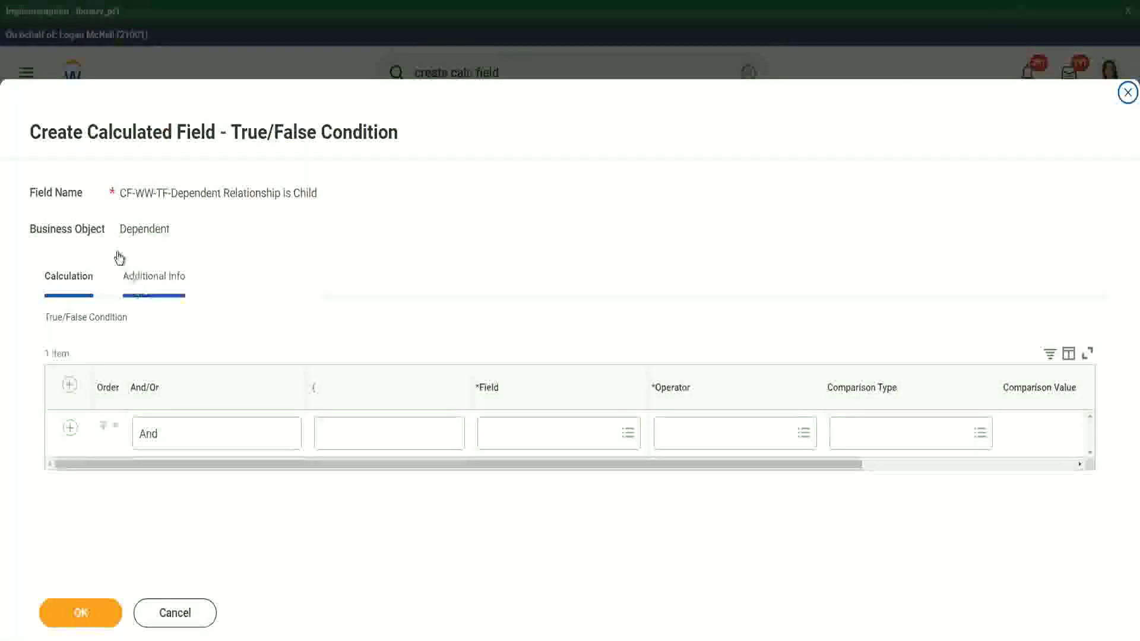
Step: Set the condition's field to the single-instance Relationship field and view that field's report field details
left_click_drag(120, 229, 168, 229)
left_click(519, 433)
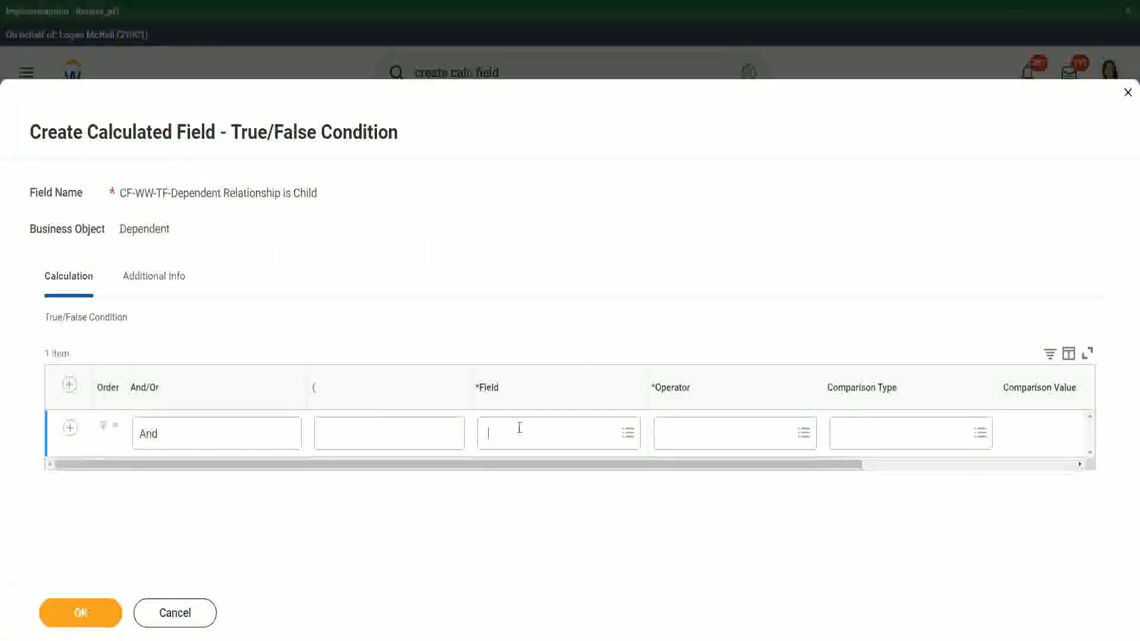
type("relation")
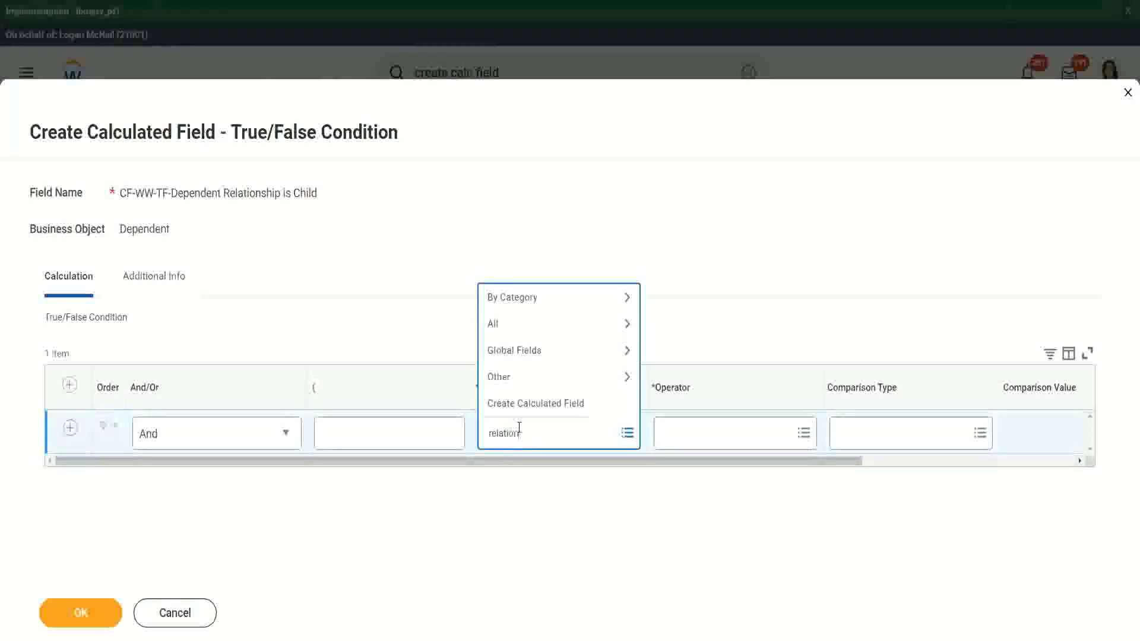
type("ship")
key("Return")
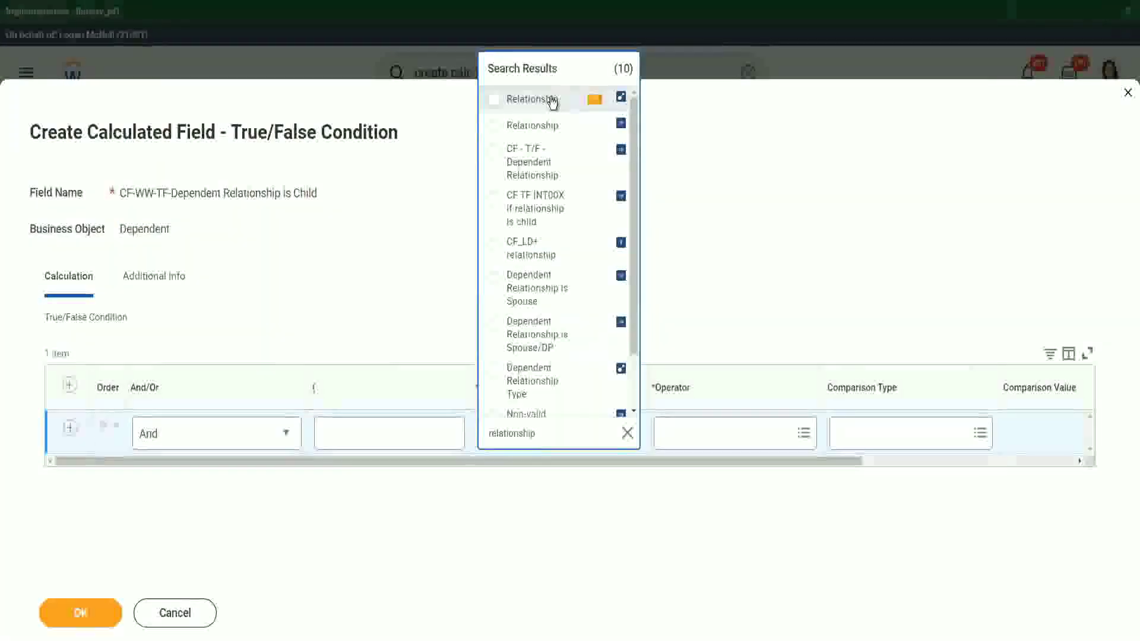
left_click(552, 101)
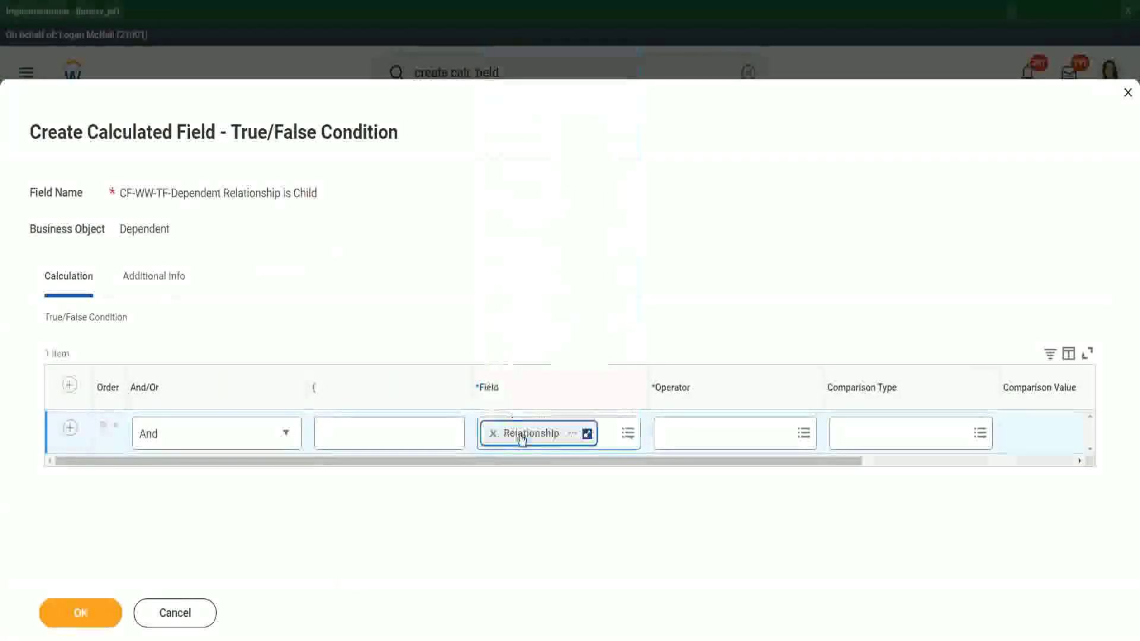
left_click(571, 437)
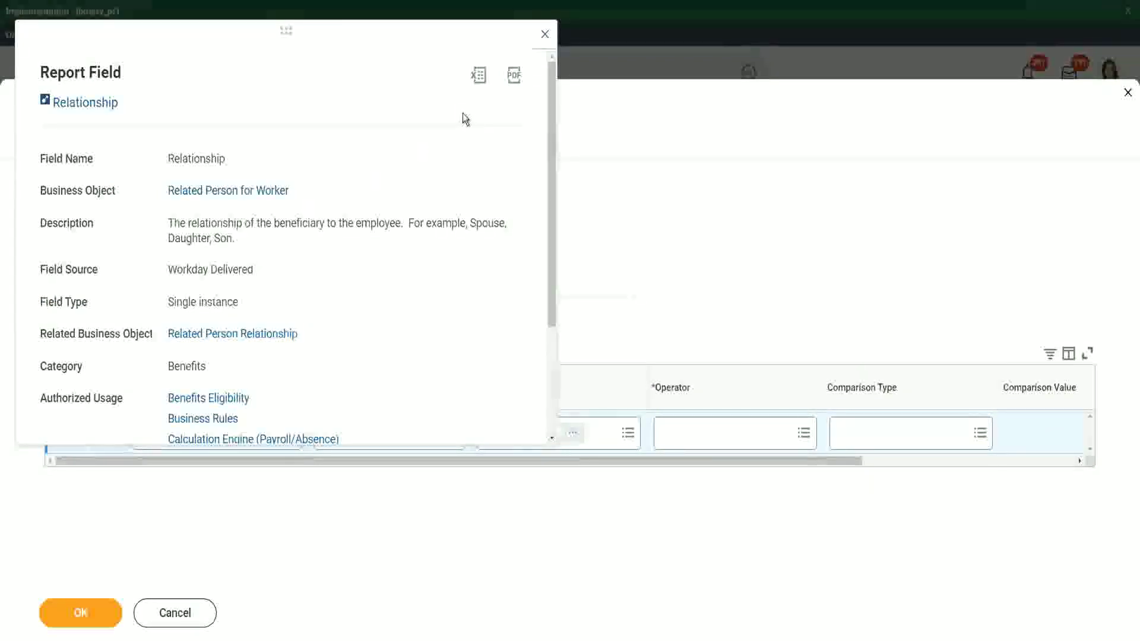
left_click(544, 35)
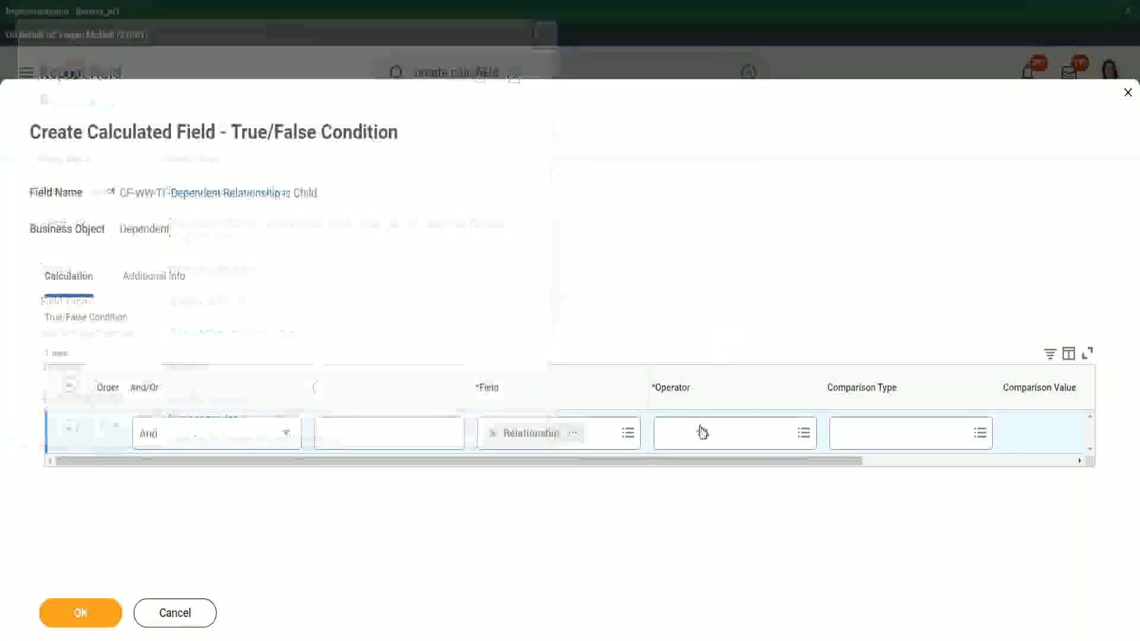
Step: Set the operator of the Relationship condition to "in the selection list"
left_click(702, 432)
left_click(714, 377)
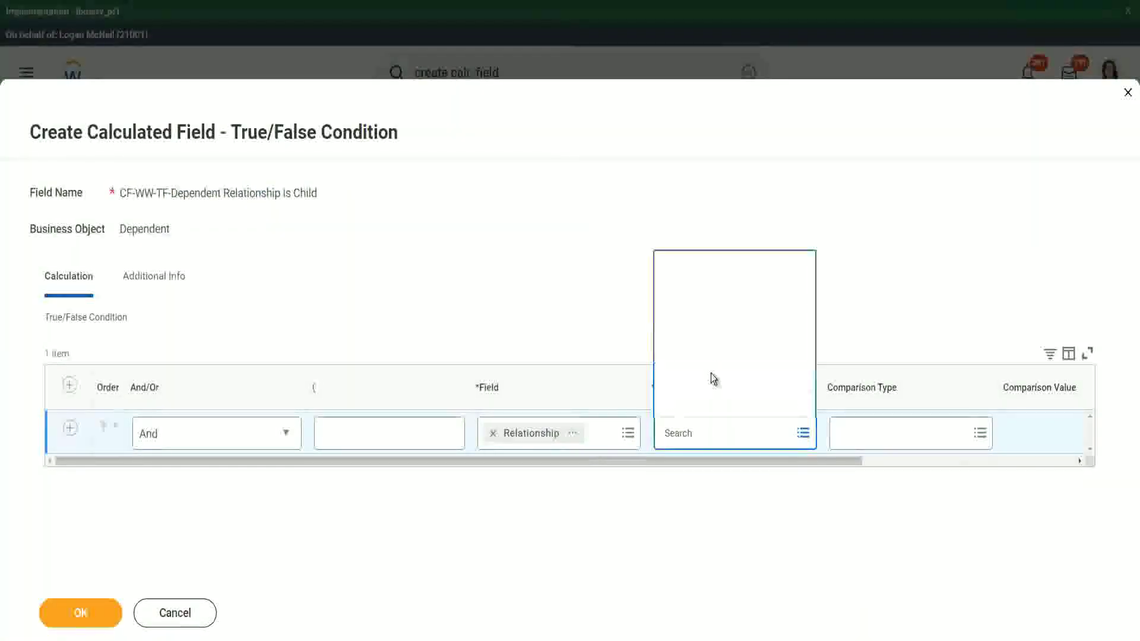
left_click(727, 326)
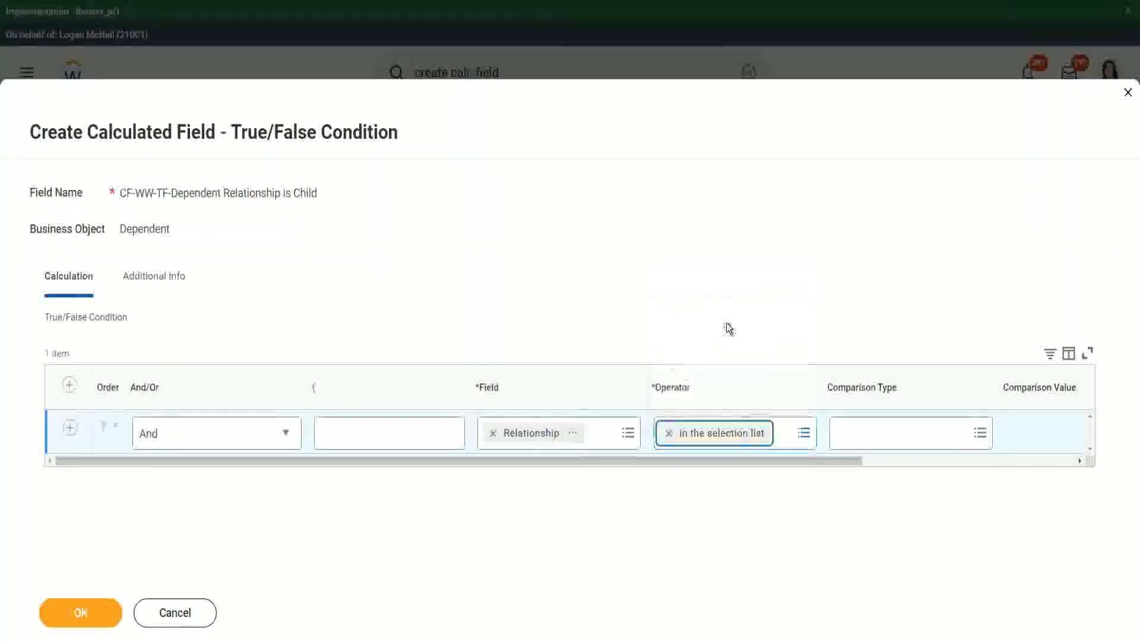
Step: Set the condition's comparison value to Child and save the True/False calculated field
left_click_drag(732, 471, 961, 460)
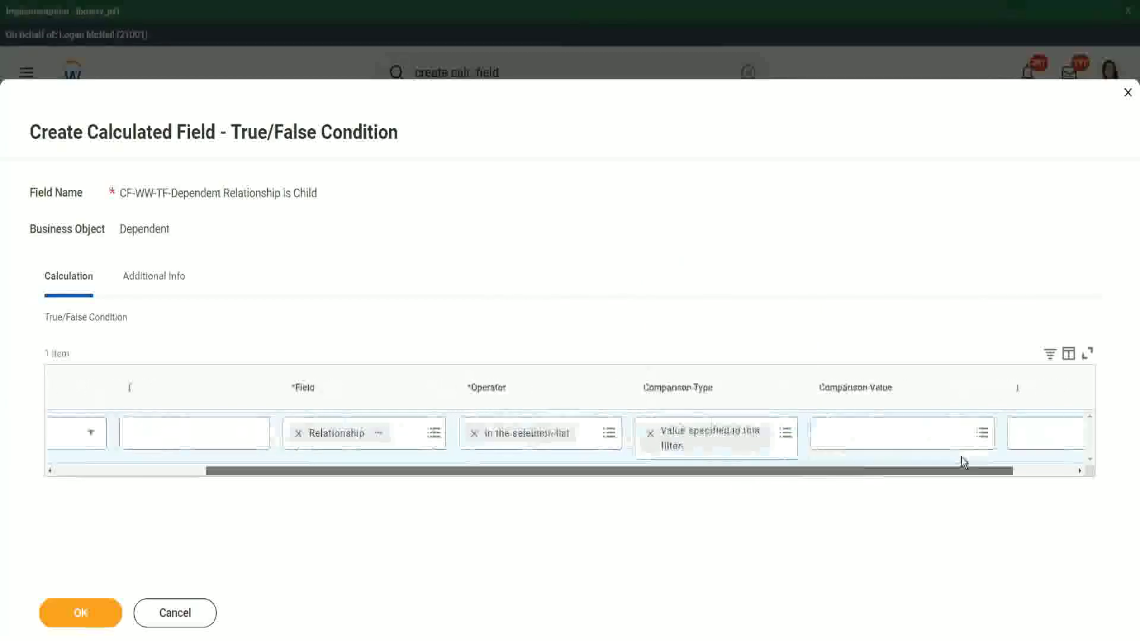
left_click(779, 434)
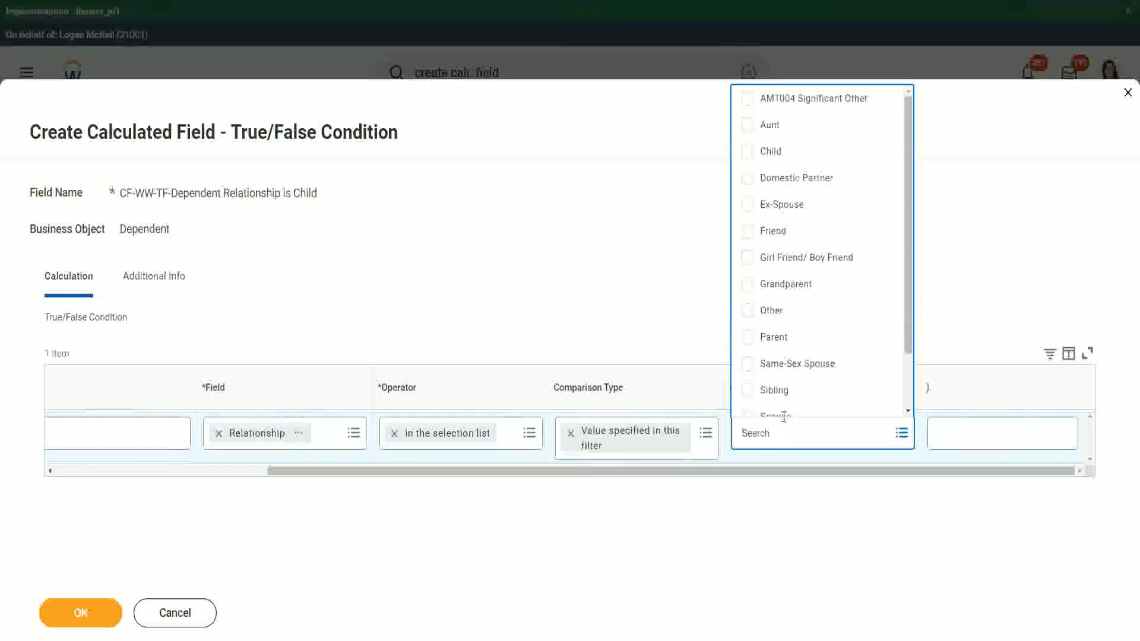
left_click(749, 156)
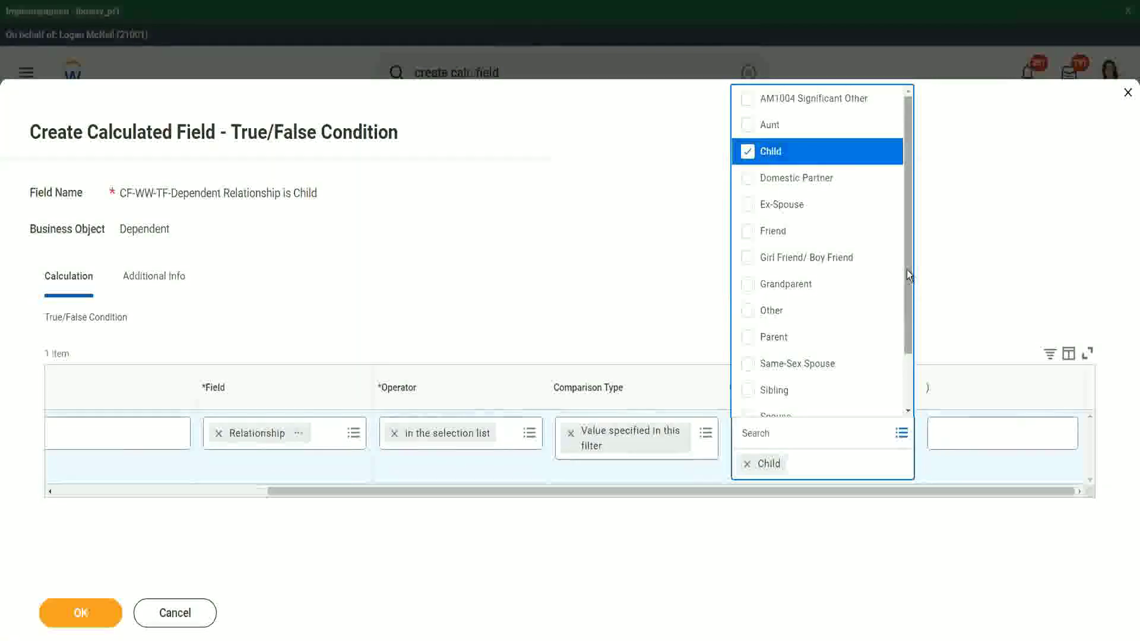
left_click_drag(906, 270, 907, 340)
left_click_drag(918, 287, 923, 232)
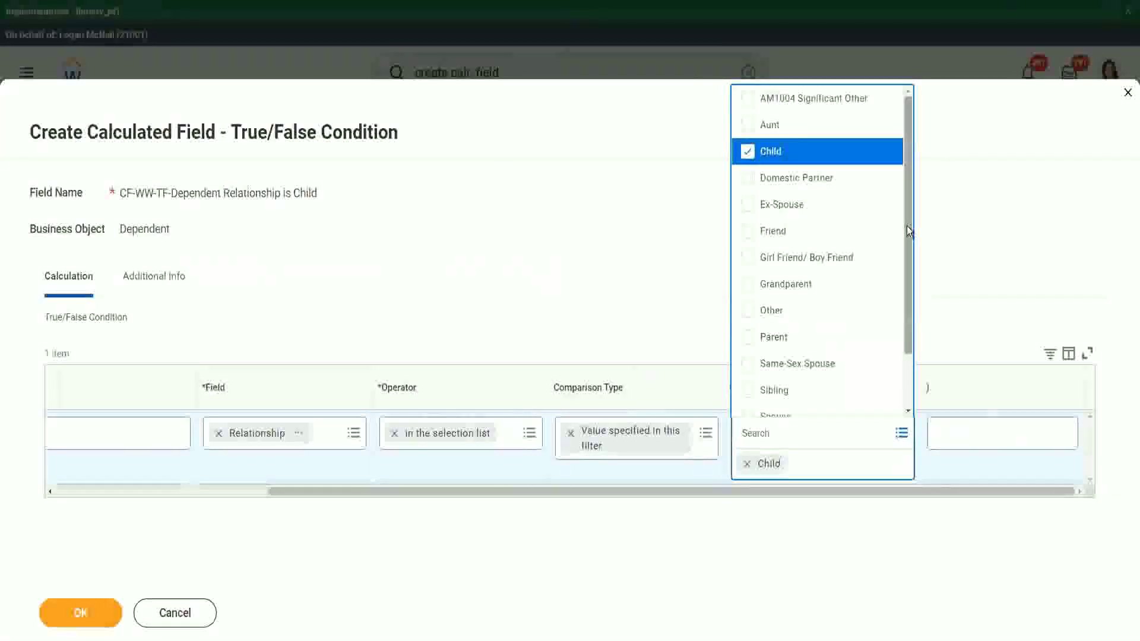
left_click_drag(906, 256, 906, 301)
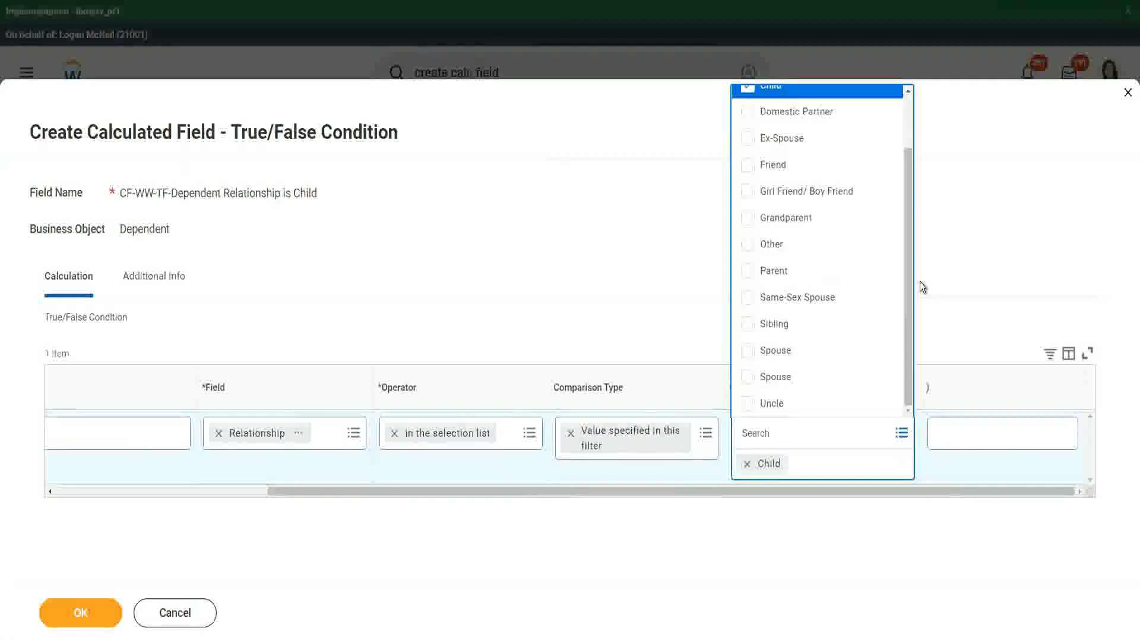
left_click(616, 272)
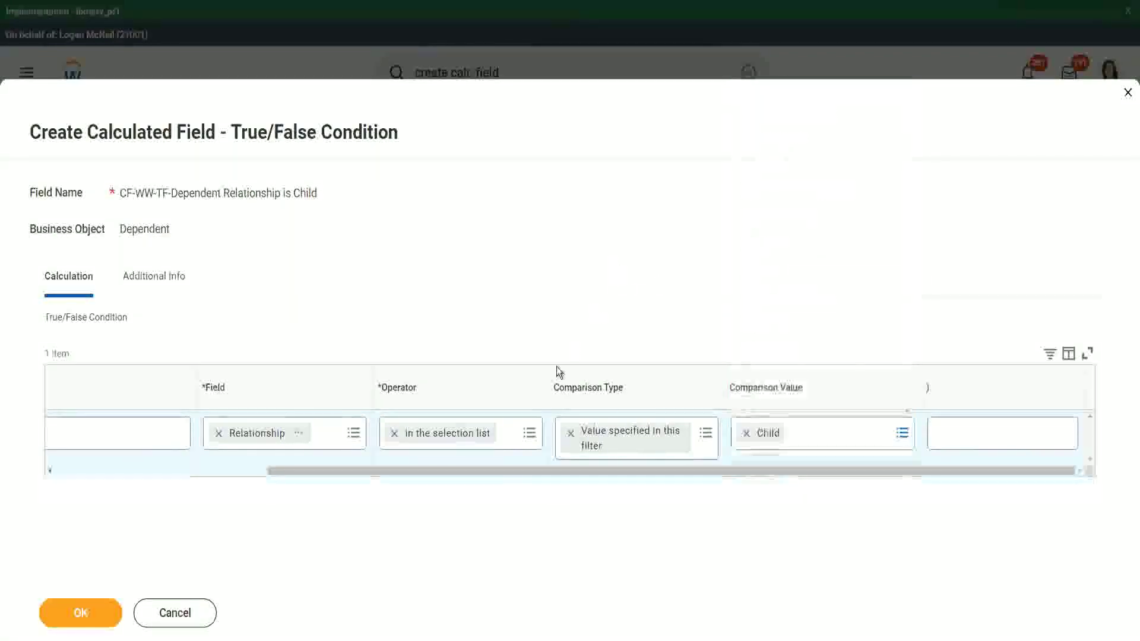
left_click_drag(322, 475, 95, 497)
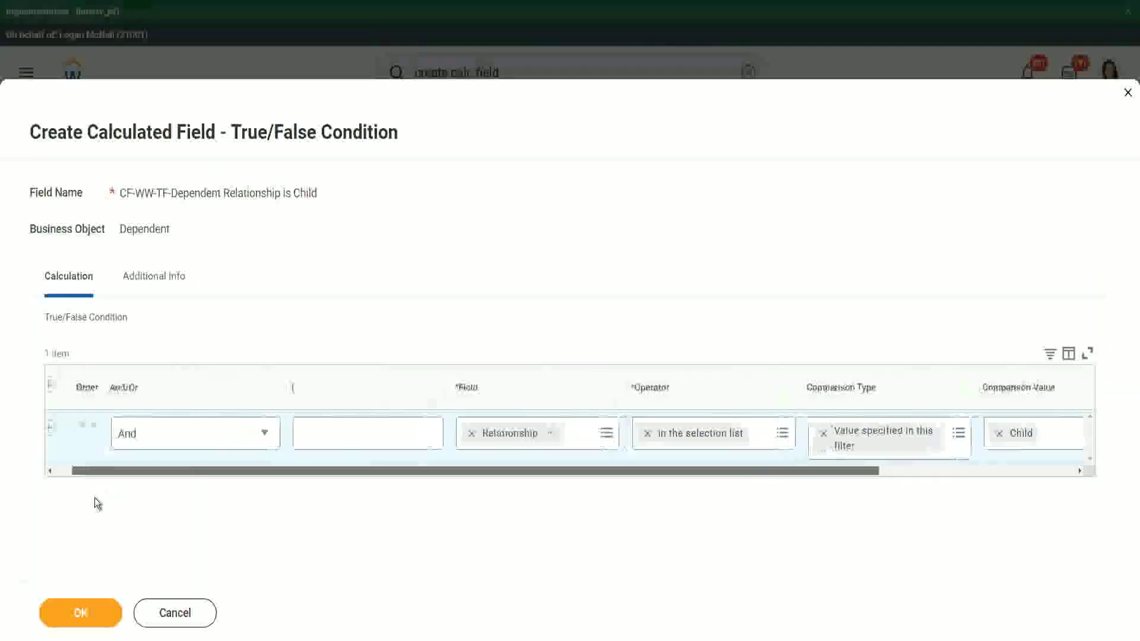
left_click(81, 613)
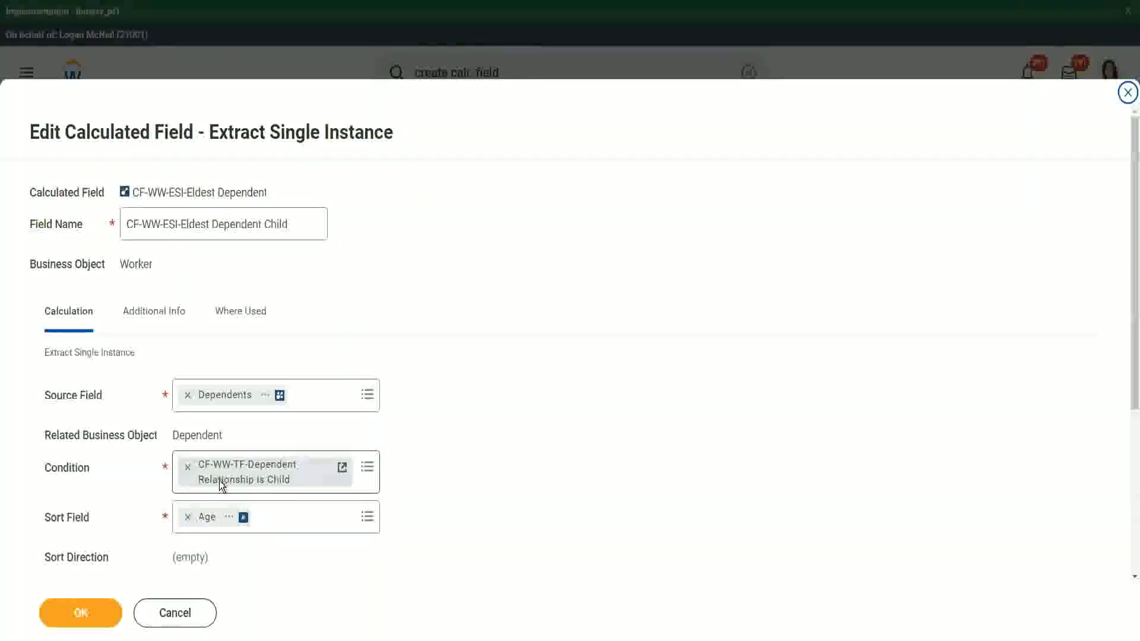
Step: Save the Extract Single Instance field CF-WW-ESI-Eldest Dependent Child and copy its name
scroll(219, 480, "down", 3)
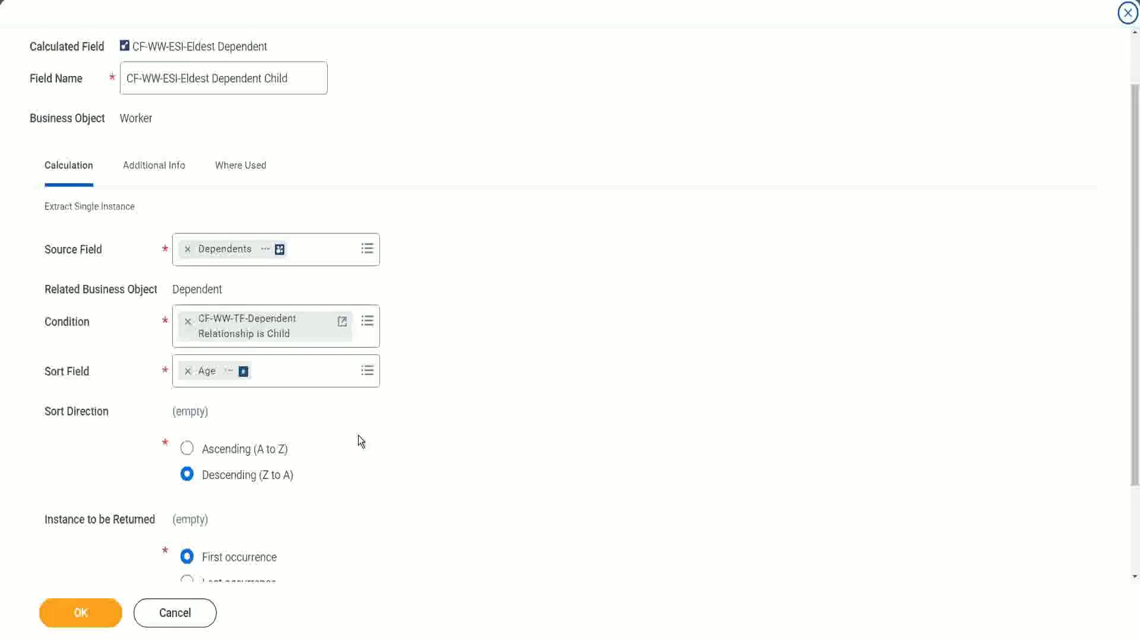
left_click(72, 615)
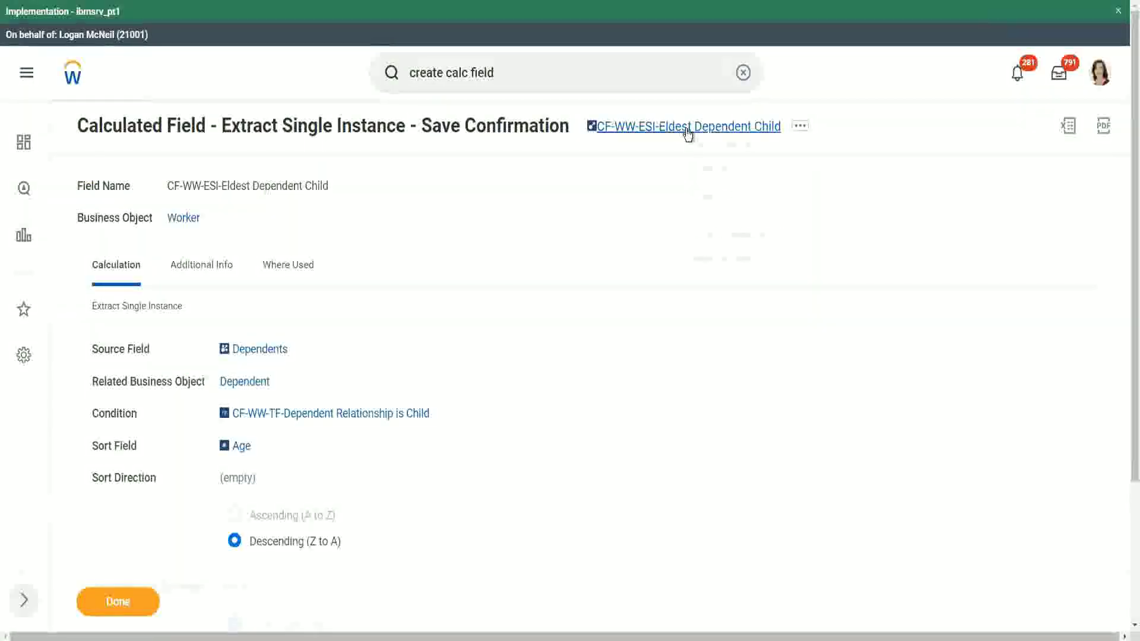
right_click(688, 131)
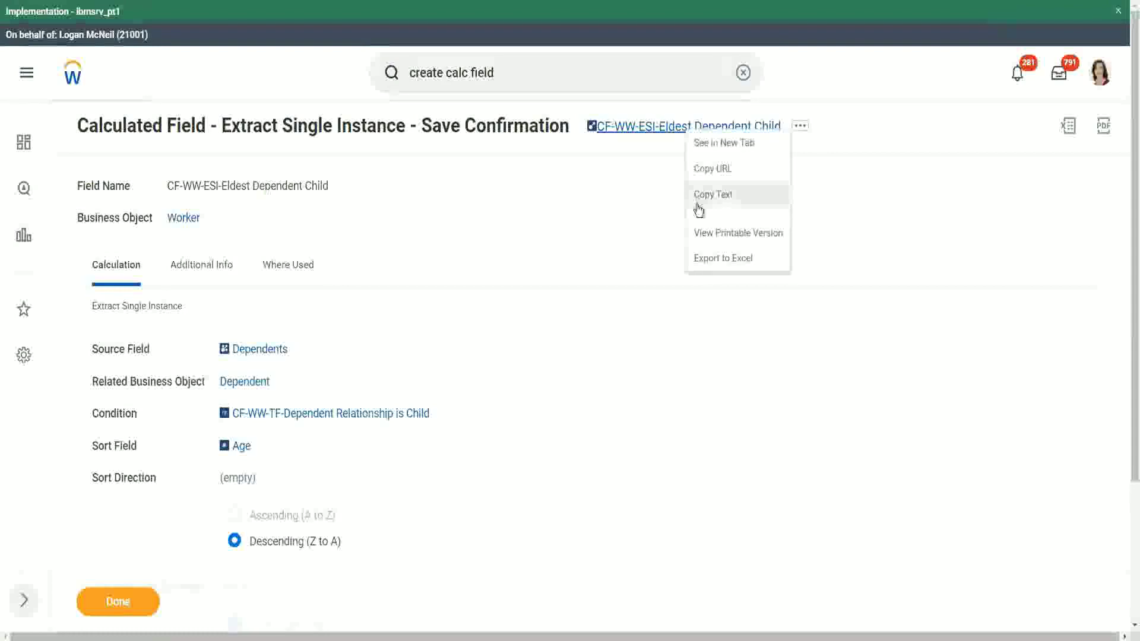
left_click(509, 72)
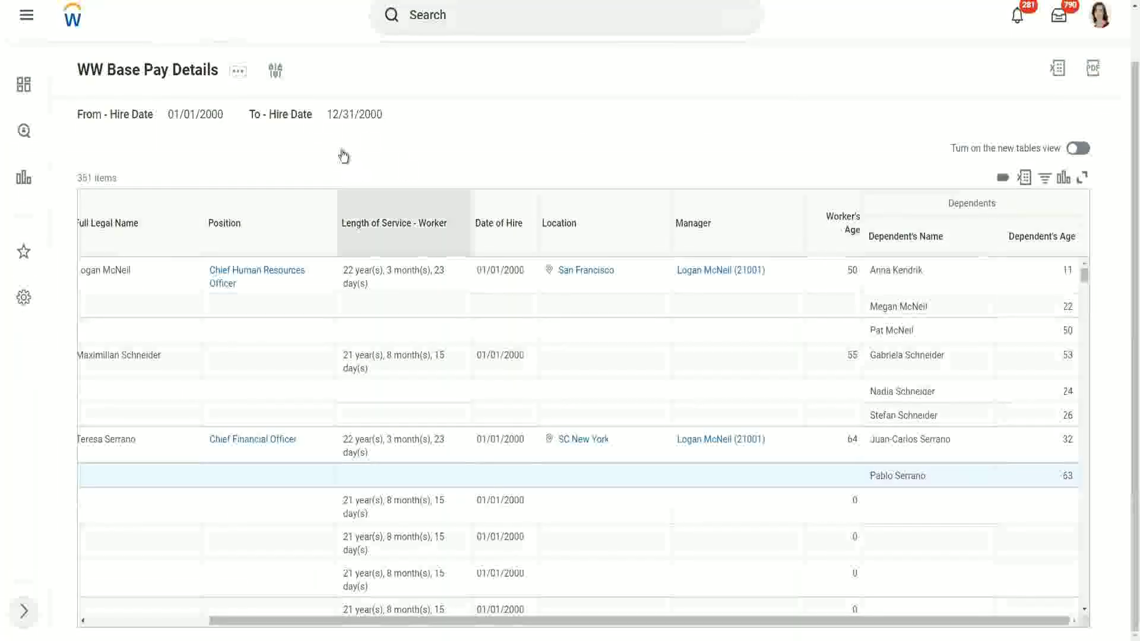
Step: Switch to the WW Base Pay Details report and open its custom report definition for editing
left_click(239, 77)
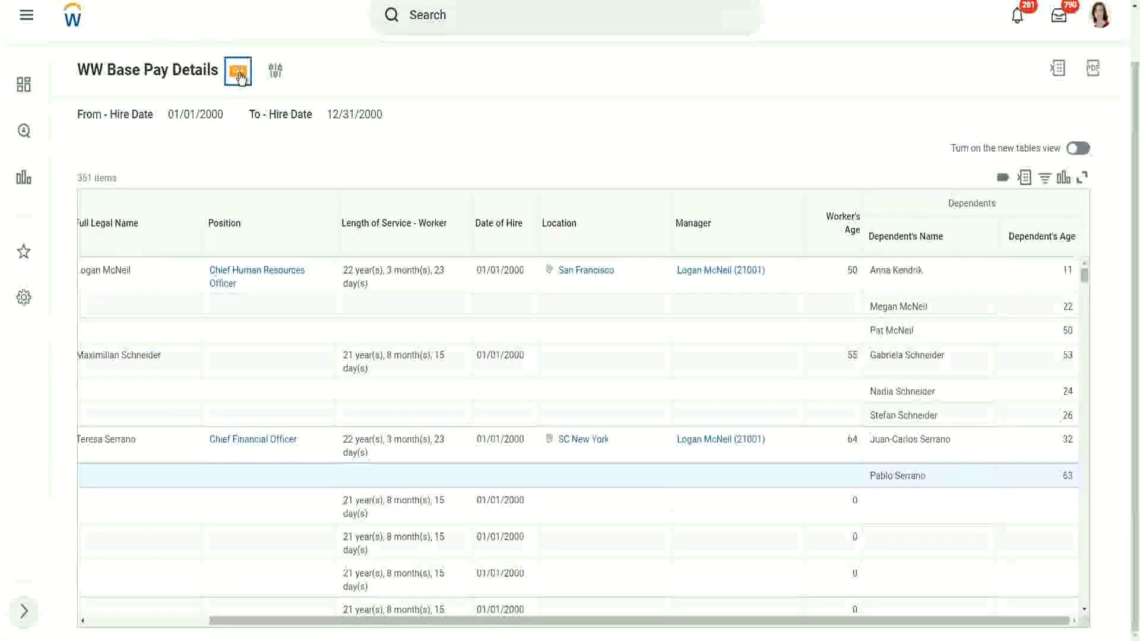
left_click(241, 77)
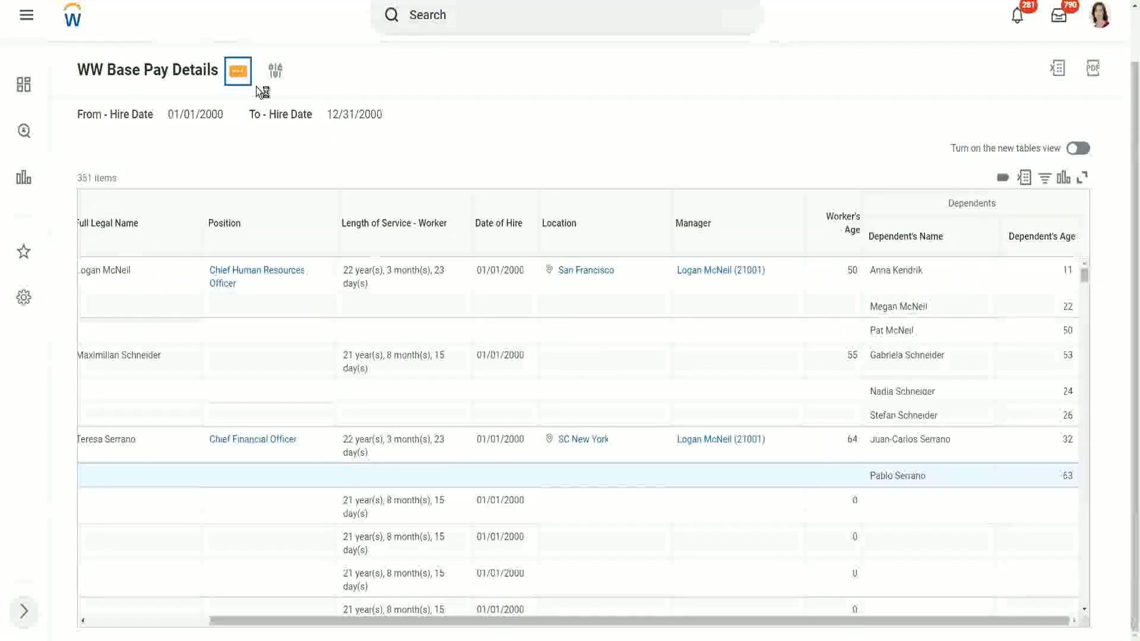
mouse_move(312, 134)
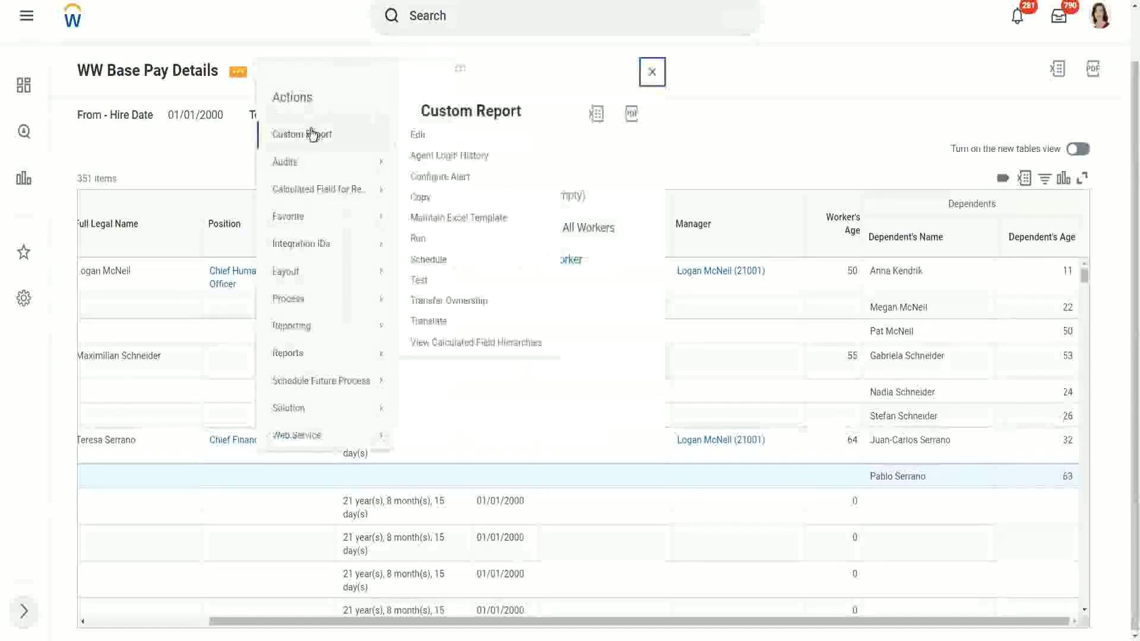
left_click(424, 140)
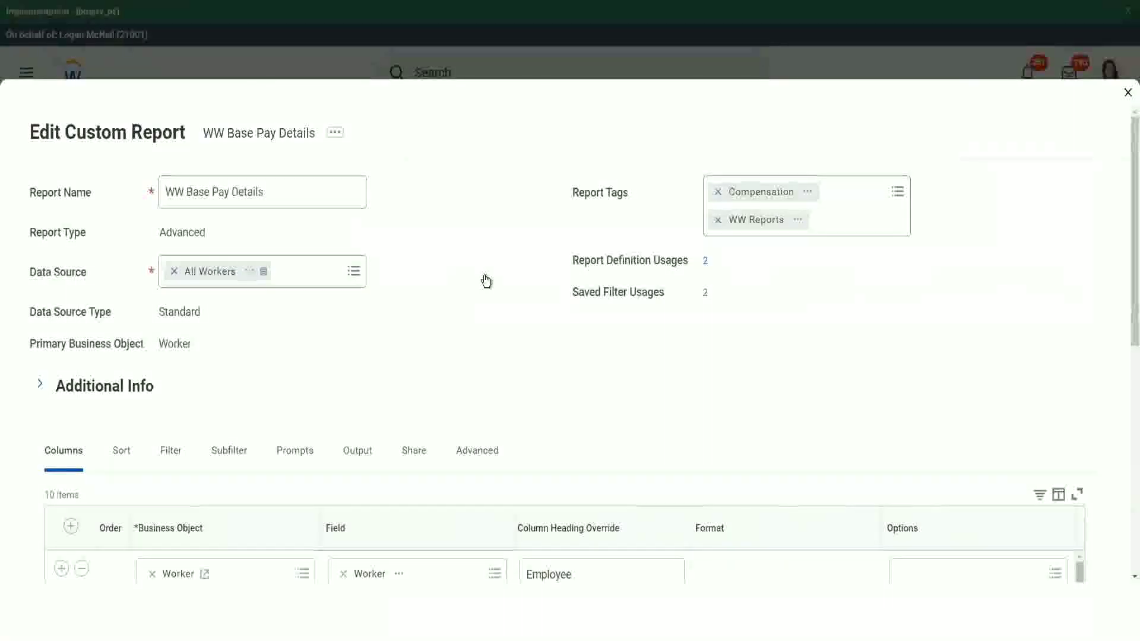
Step: Add a Worker column row below Worker's Age using the field CF-WW-ESI-Eldest Dependent Child
scroll(482, 285, "down", 6)
scroll(318, 433, "down", 3)
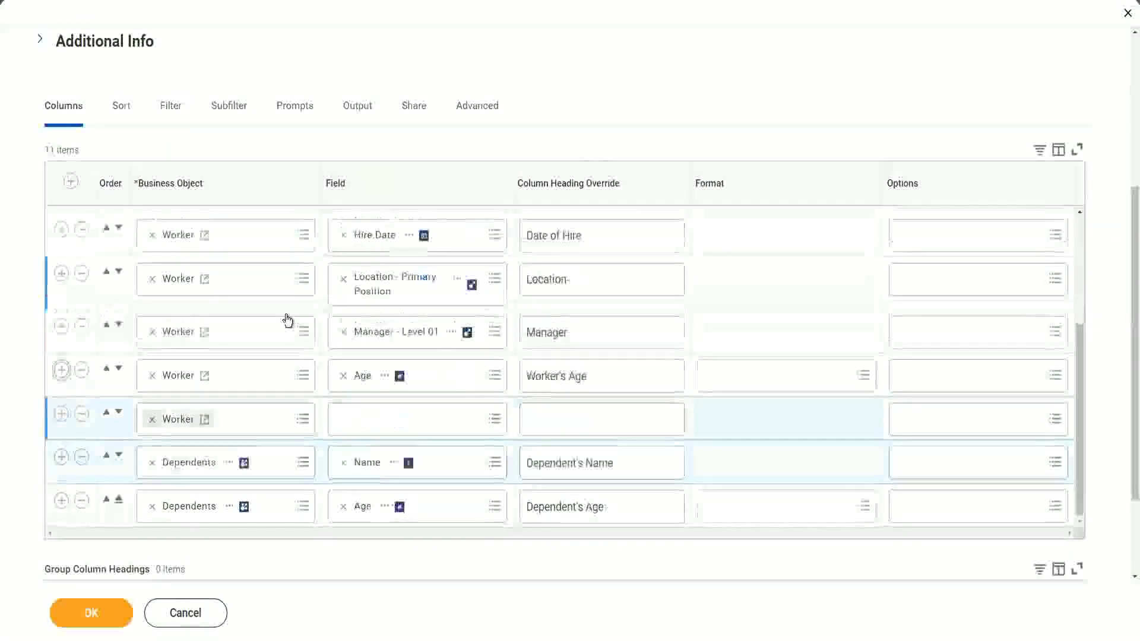
left_click(178, 419)
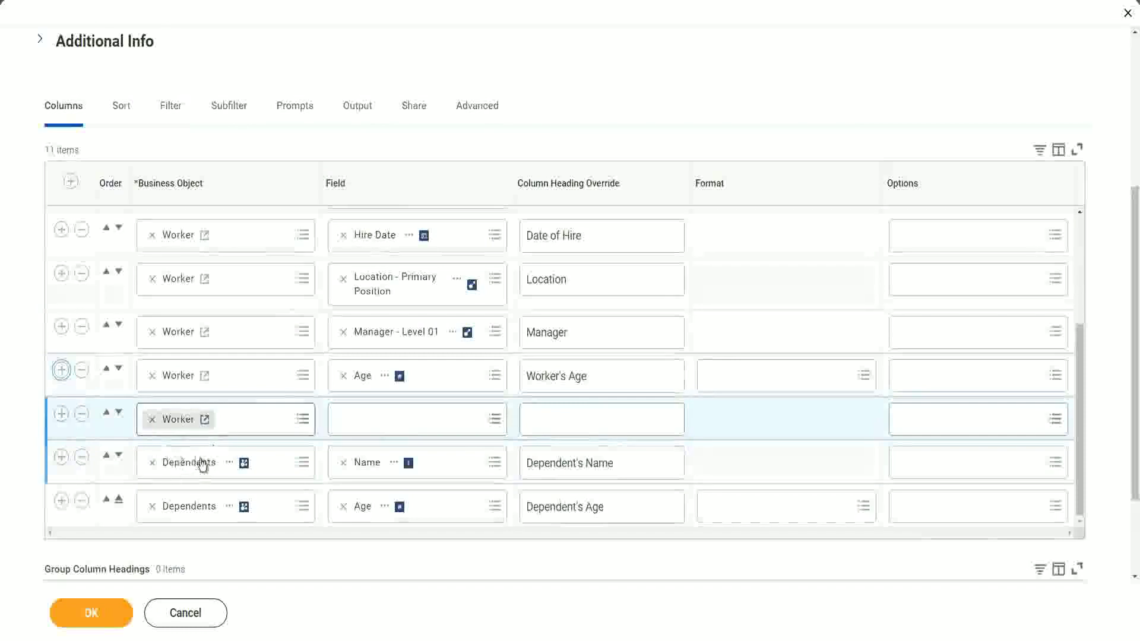
left_click(372, 427)
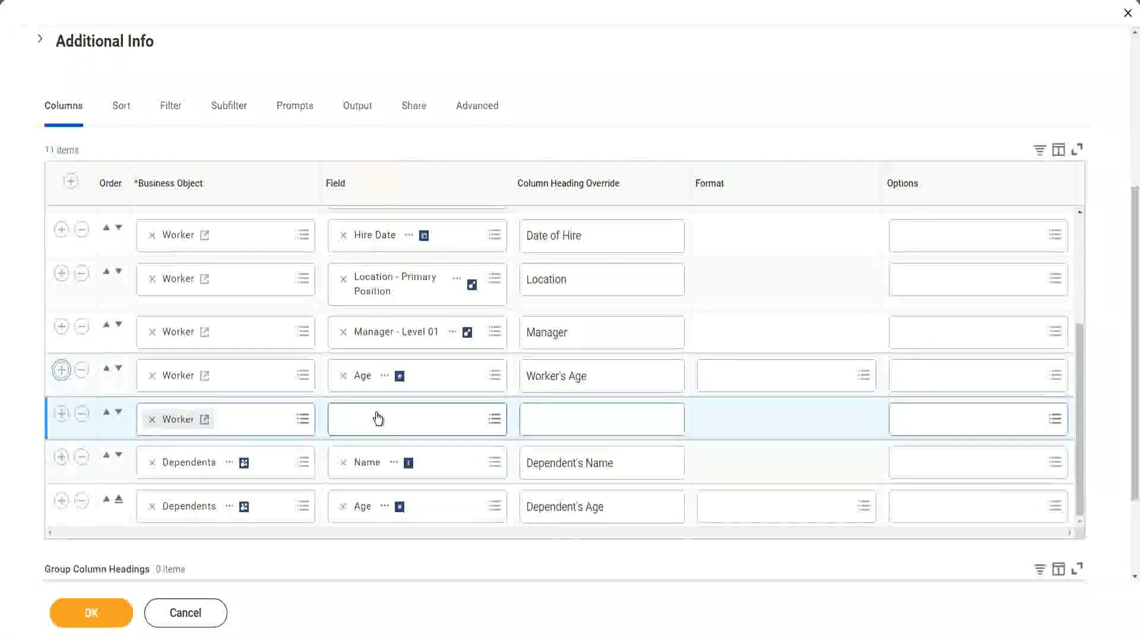
left_click(377, 414)
type("CF-WW-ESI-Eldest Dependent Child")
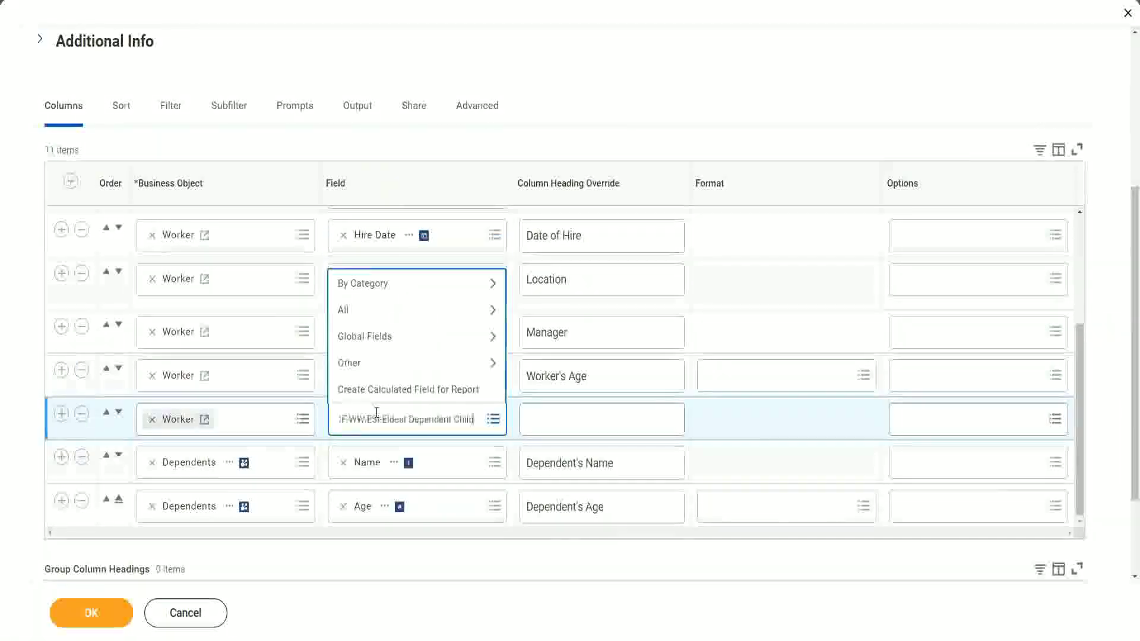
key("Return")
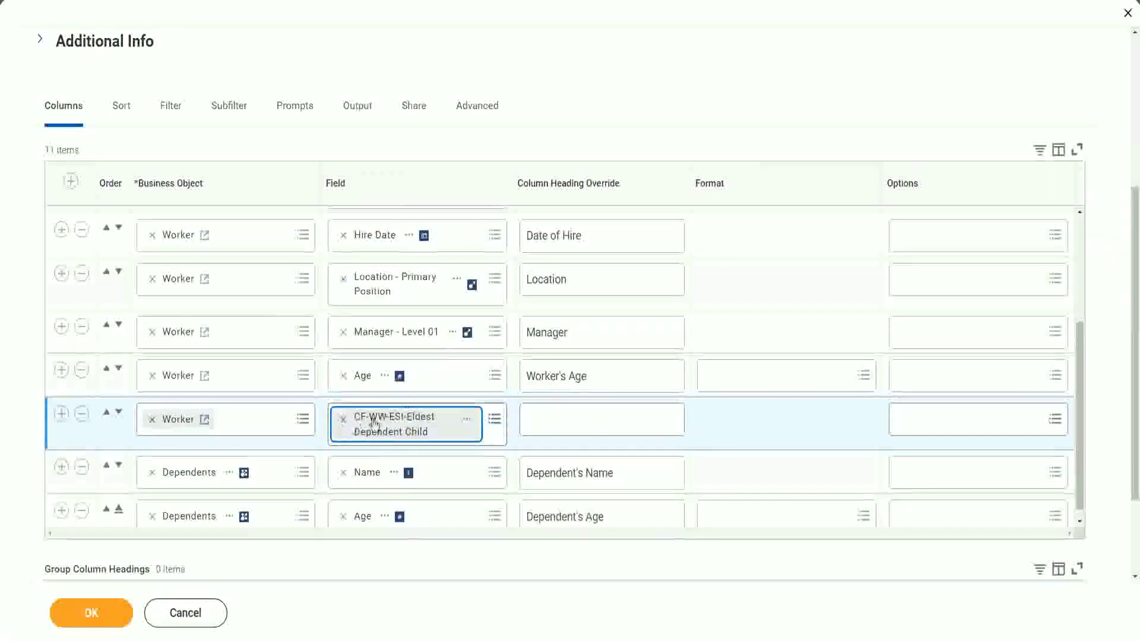
Step: Set the new column's heading override to Eldest Dependent Child and save the report definition
left_click(550, 420)
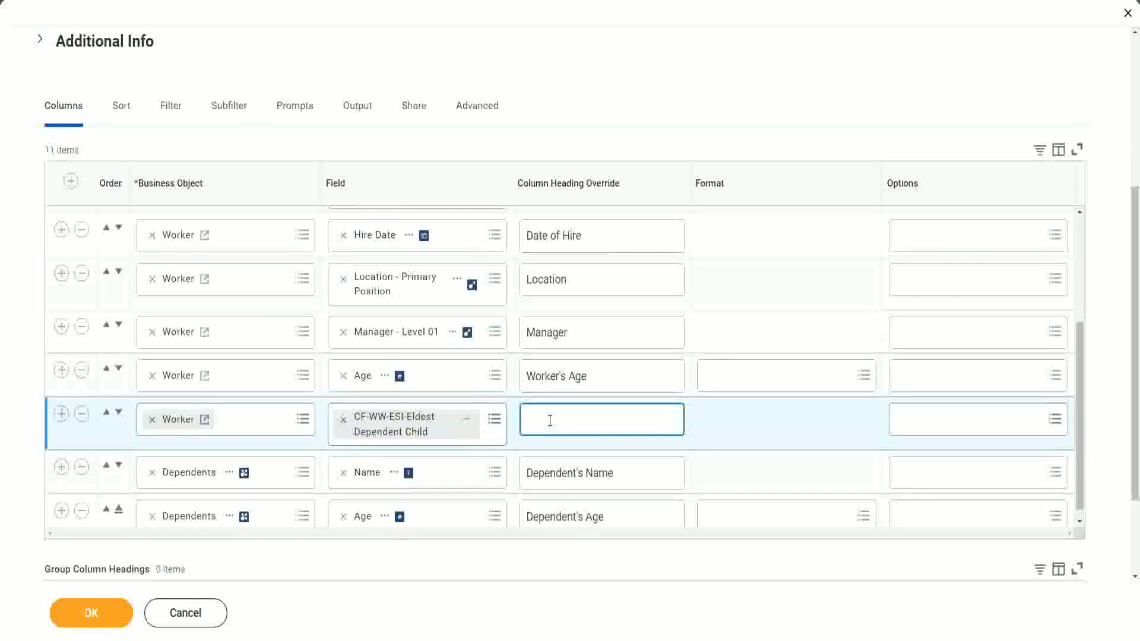
type("Eld")
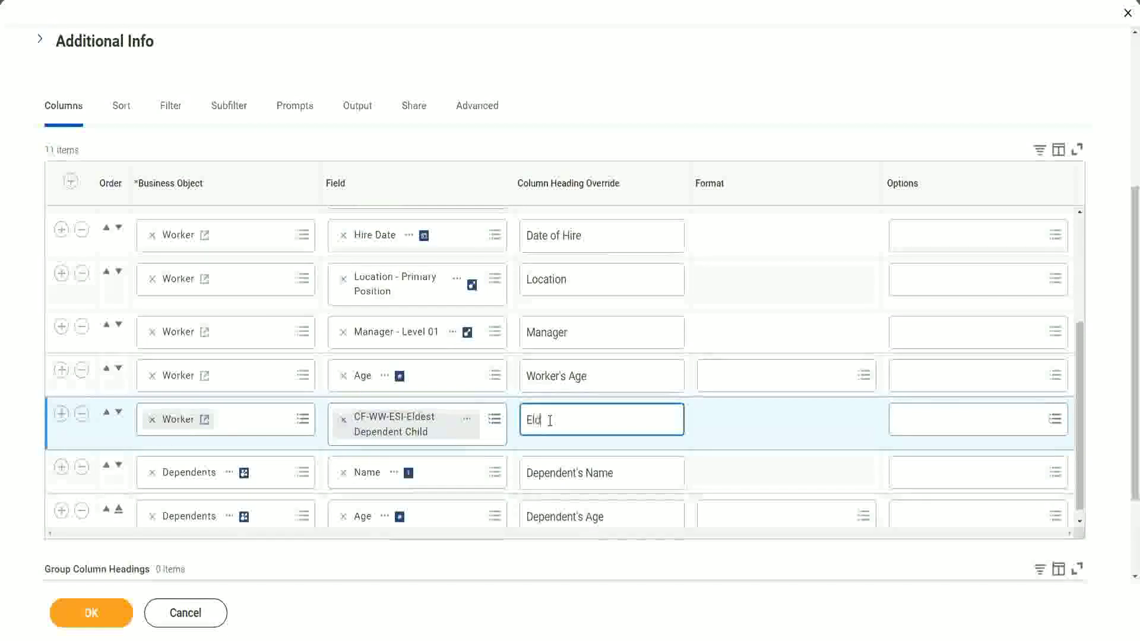
type("est De")
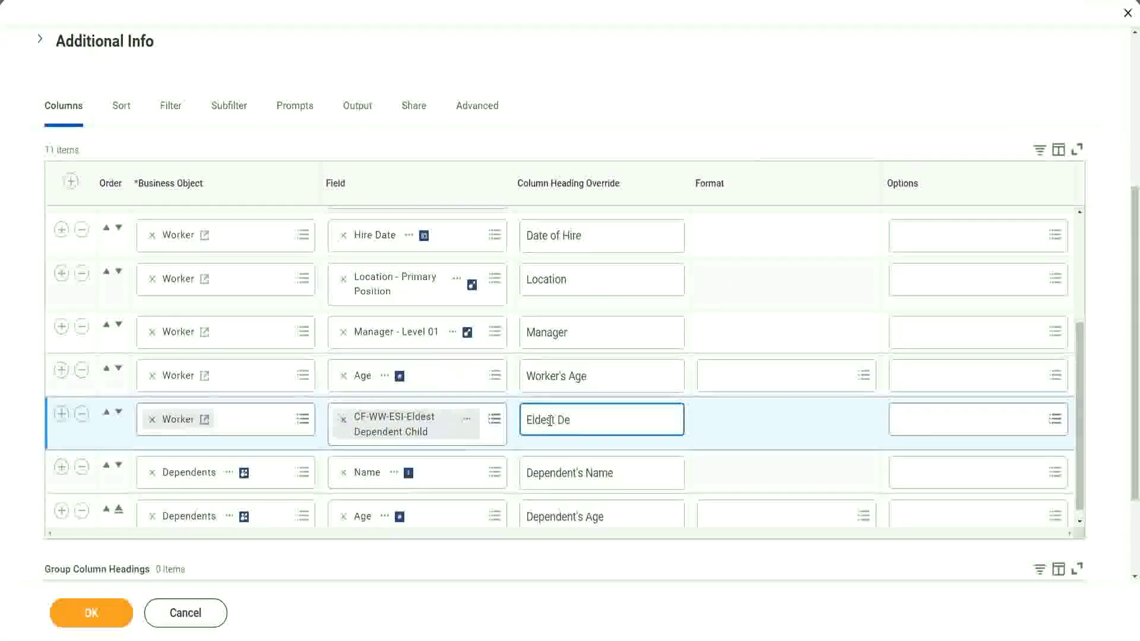
type("penden")
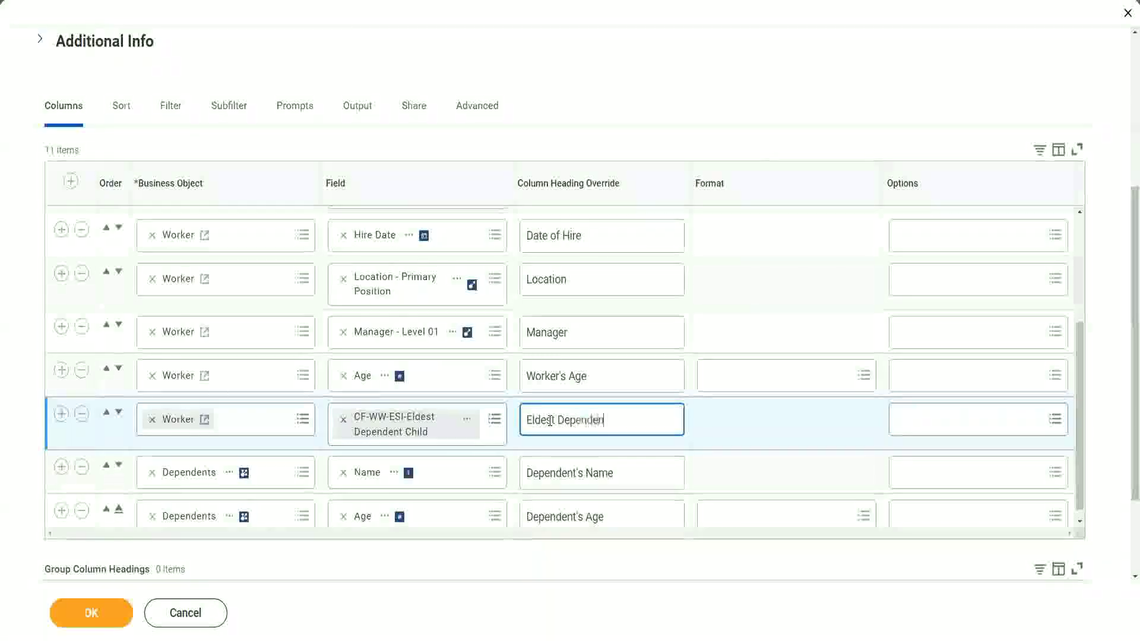
type("t Child")
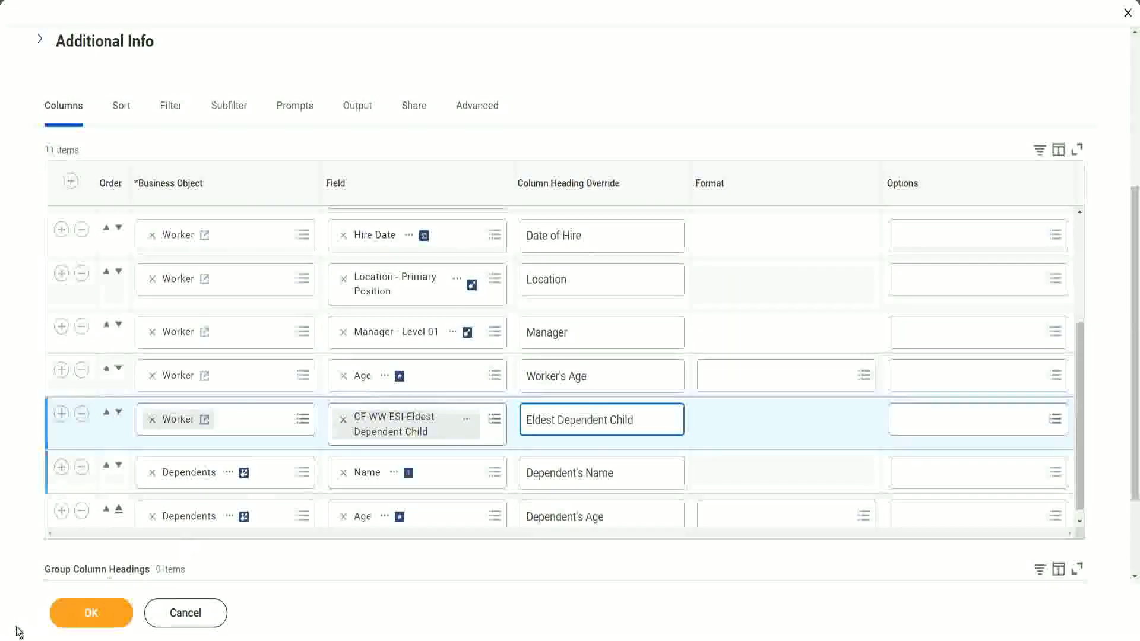
left_click(95, 615)
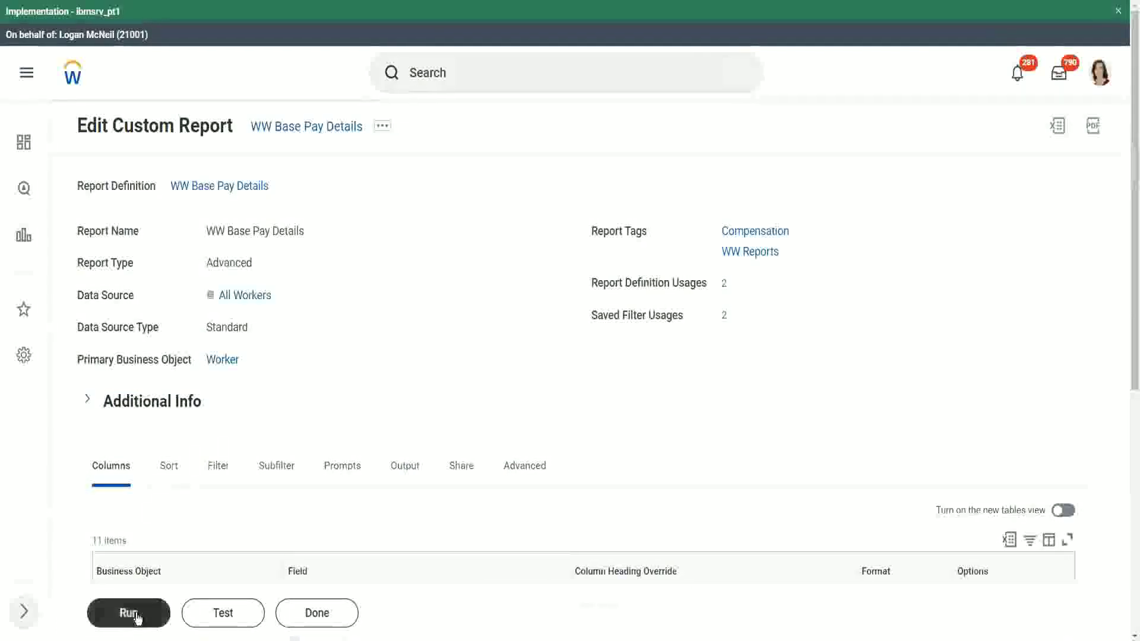
Step: Run the report for hire dates from 01/01/2000 to 12/31/2000
left_click(135, 615)
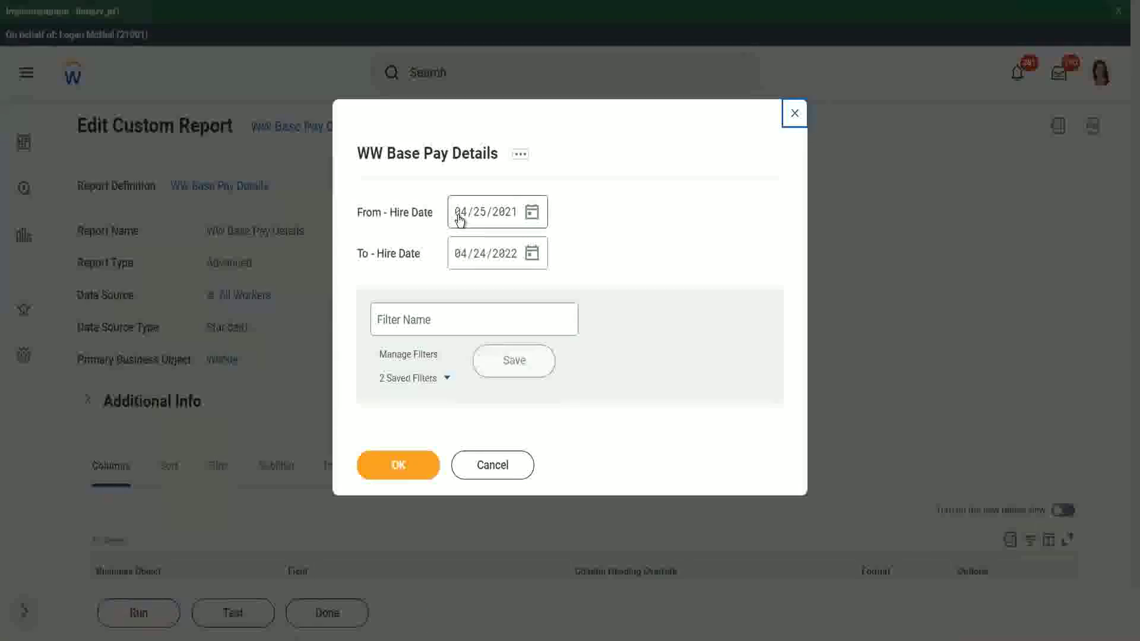
left_click(459, 219)
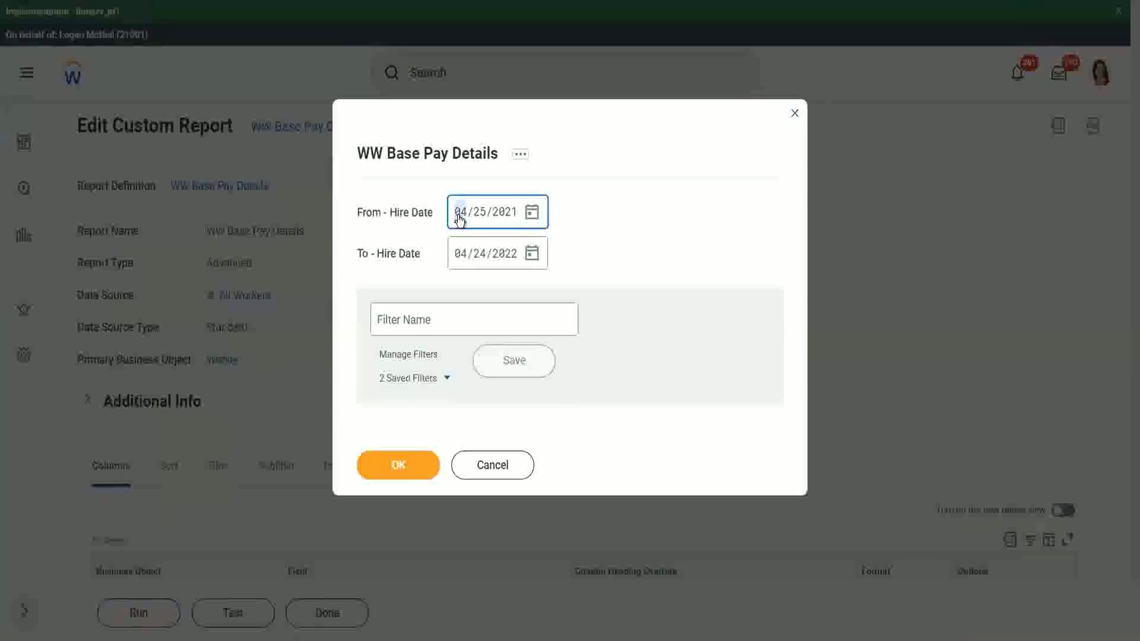
type("0101")
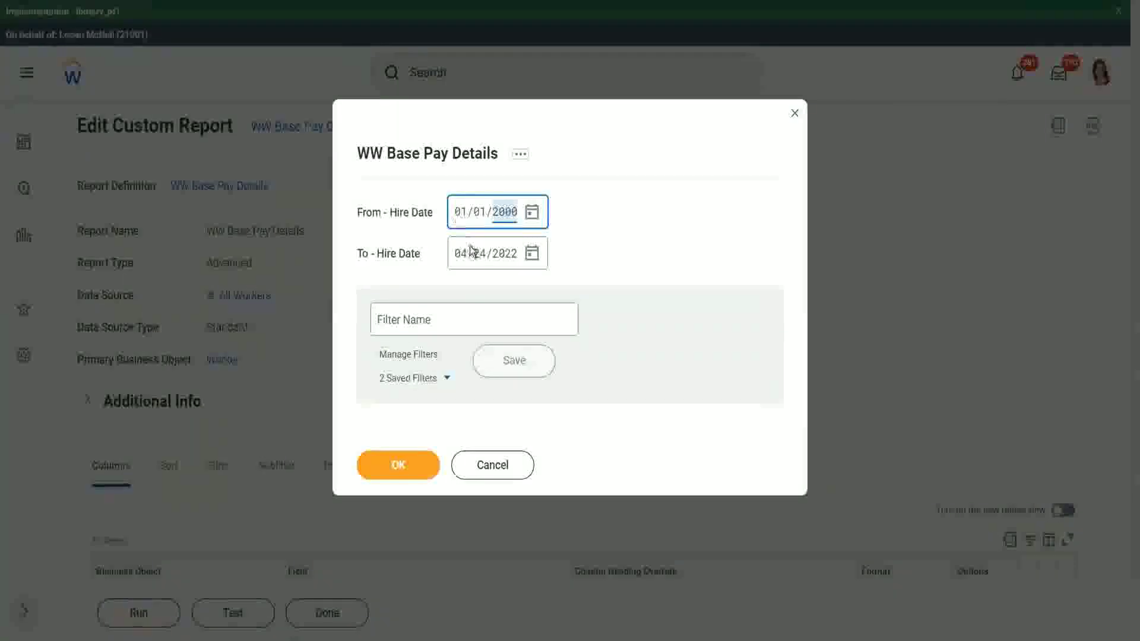
left_click(461, 262)
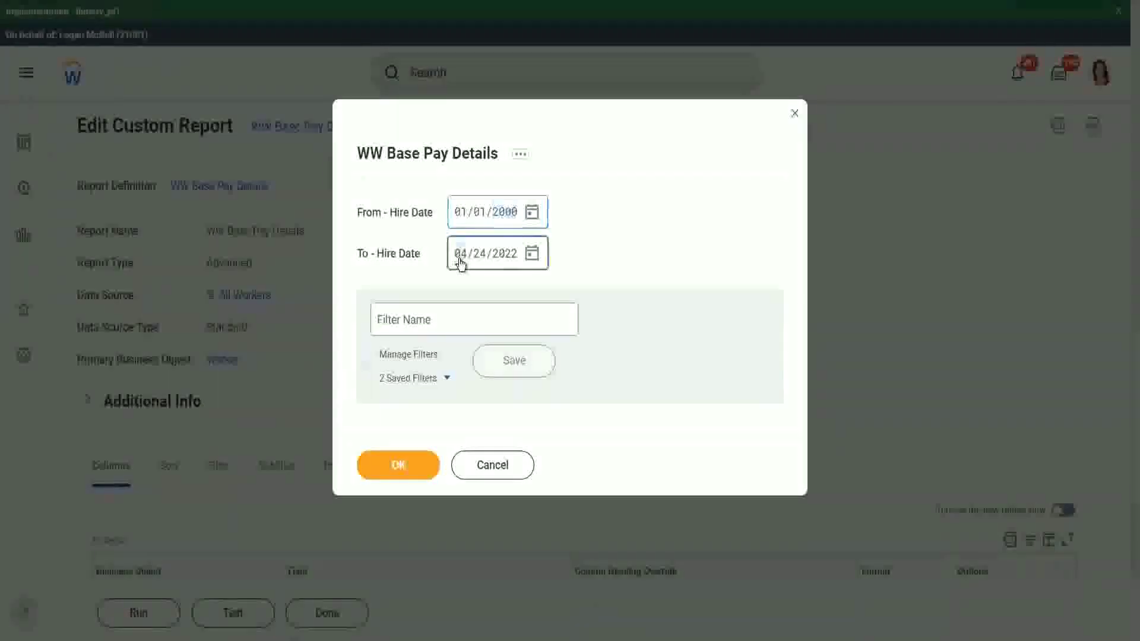
type("12/31/")
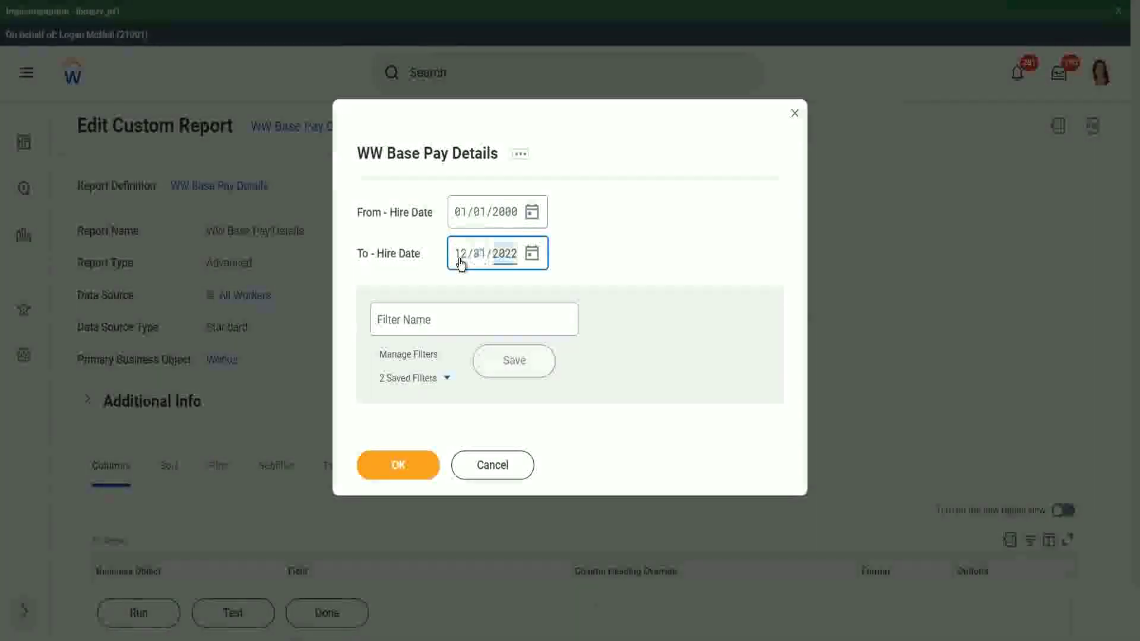
type("2000")
left_click(408, 464)
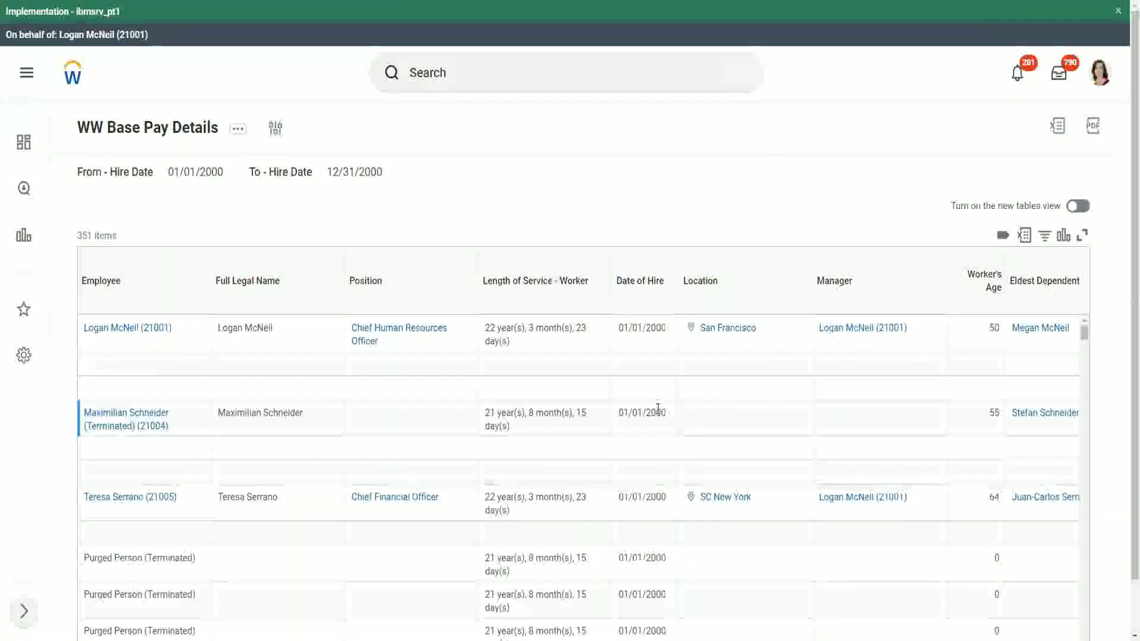
Step: Compare the Eldest Dependent Child column with the dependents' names and ages for the Chief Human Resources Officer
scroll(657, 415, "down", 1)
scroll(1023, 402, "up", 1)
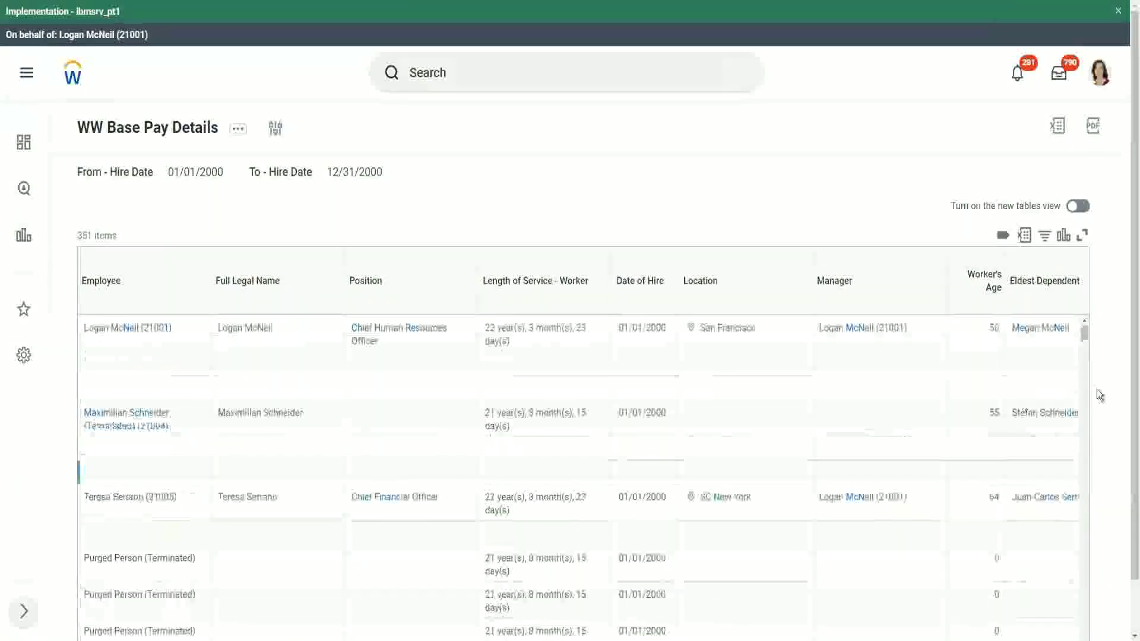
scroll(1126, 445, "down", 1)
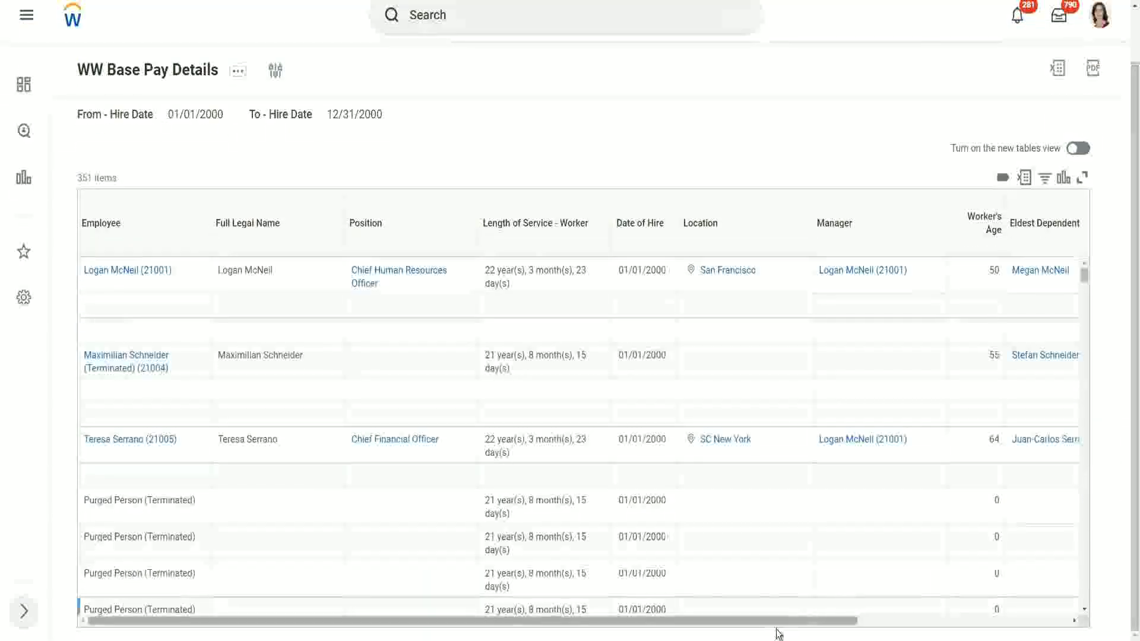
left_click_drag(795, 622, 1064, 635)
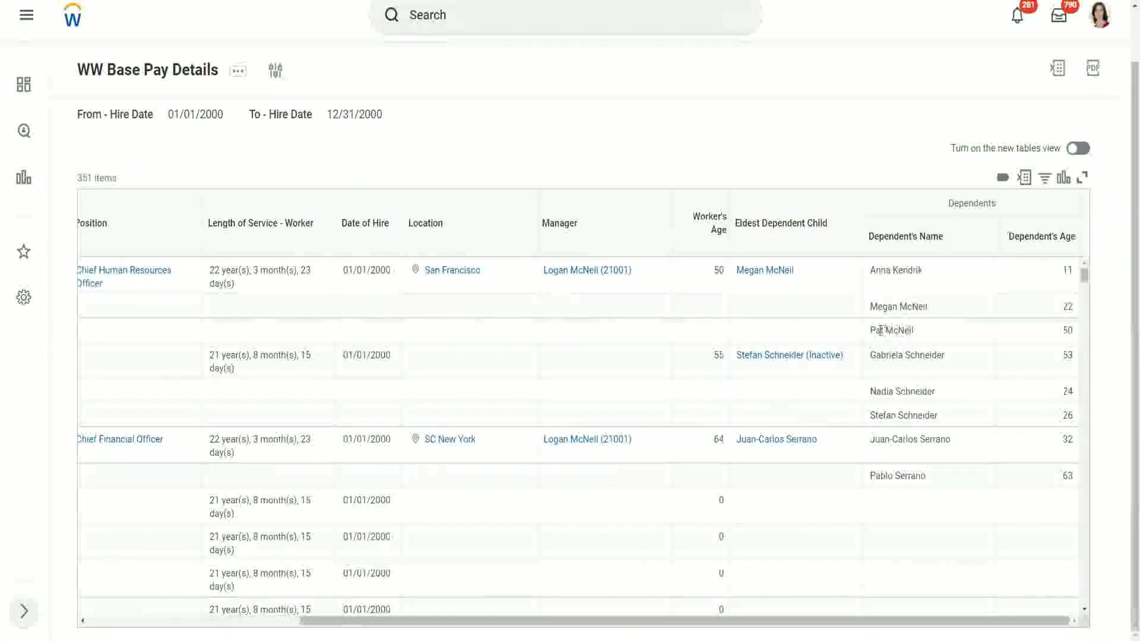
left_click_drag(872, 332, 921, 275)
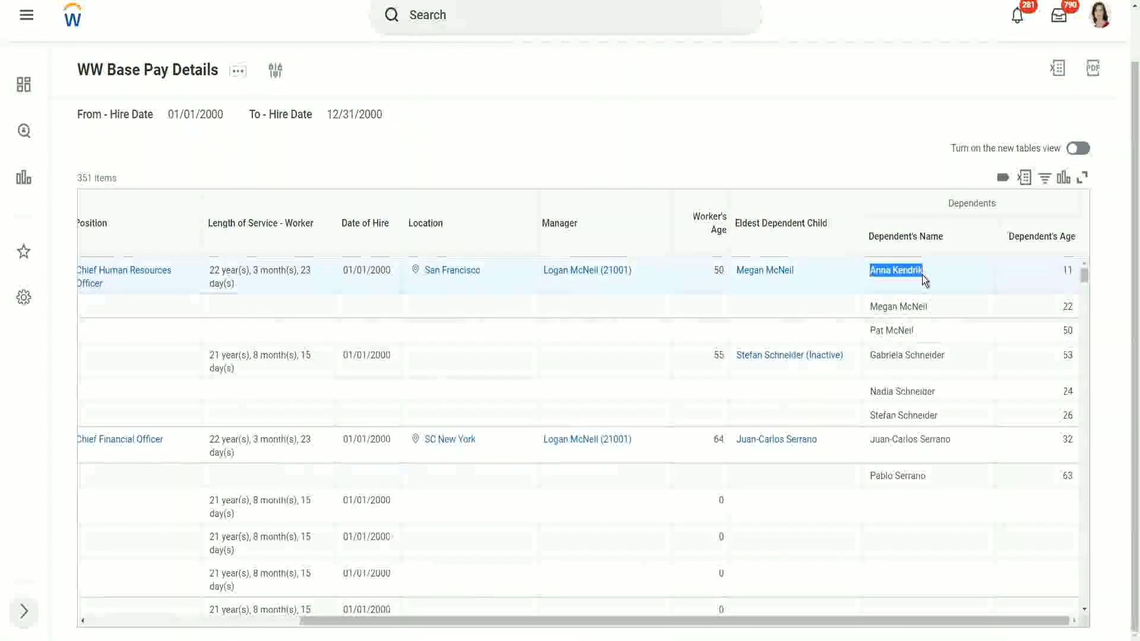
left_click(905, 267)
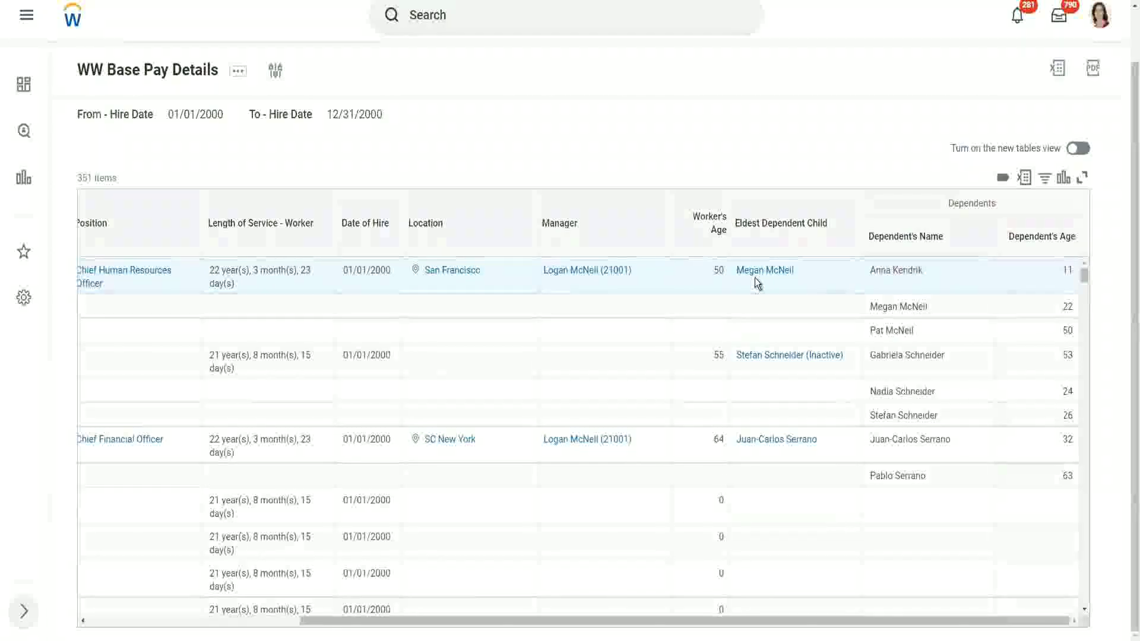
Step: Review the relationship and age in the dependent record of the Chief Human Resources Officer's eldest child, then close it
mouse_move(758, 277)
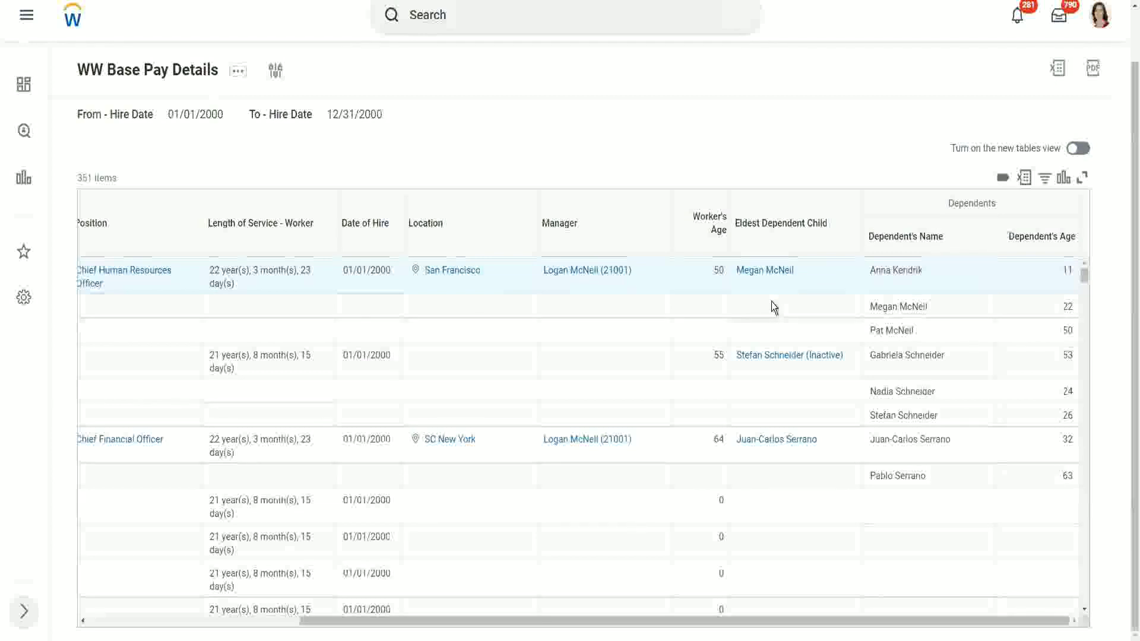
right_click(763, 270)
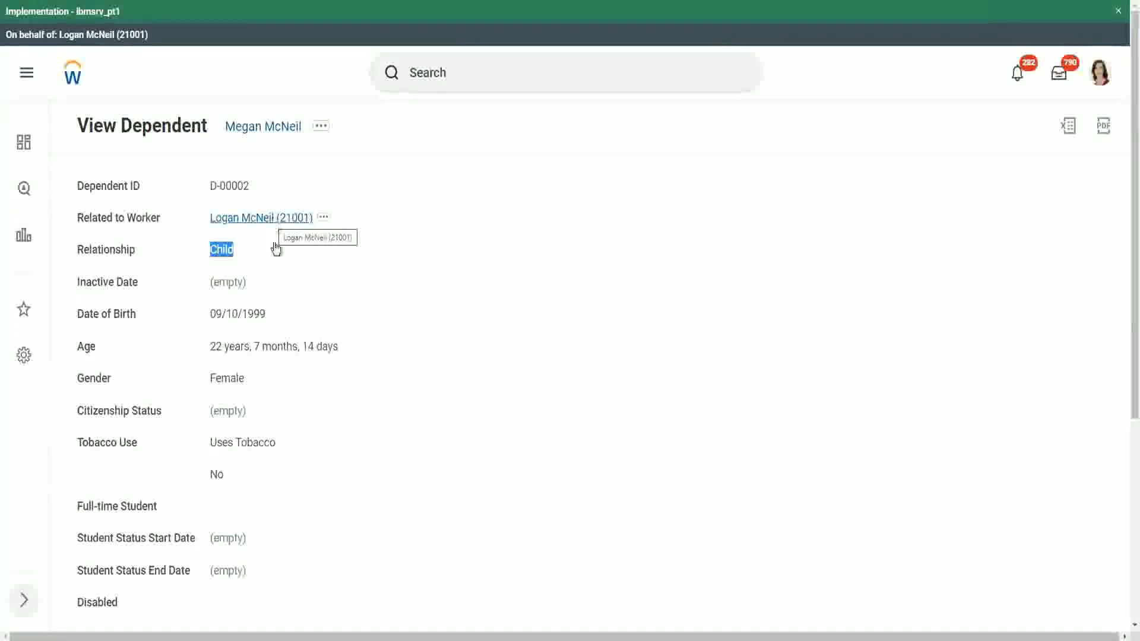
left_click(335, 343)
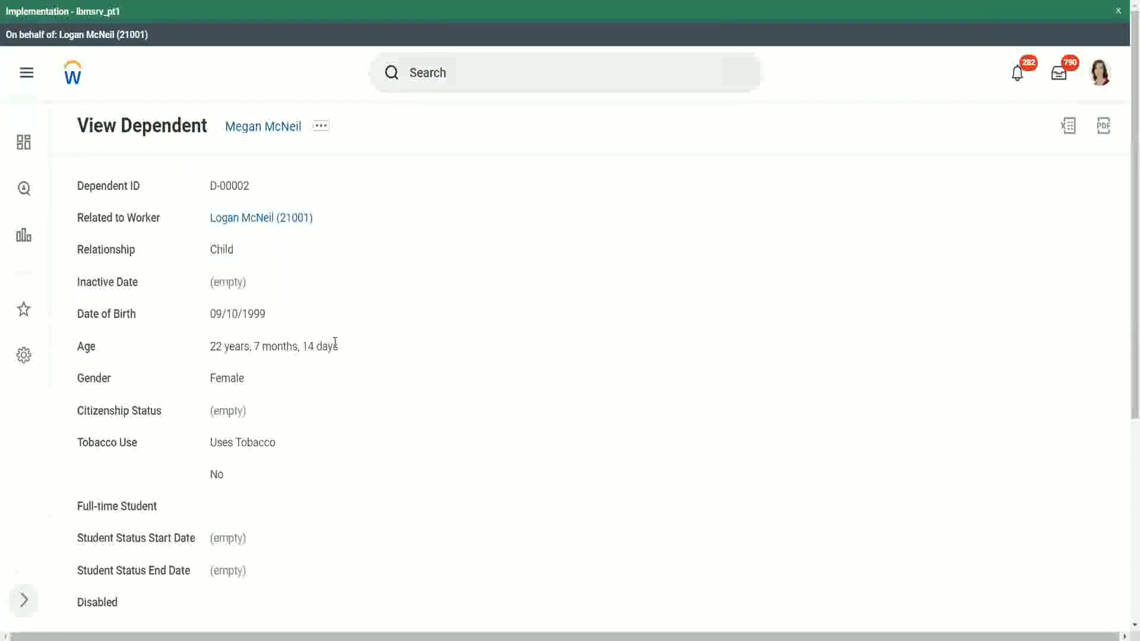
scroll(319, 387, "down", 4)
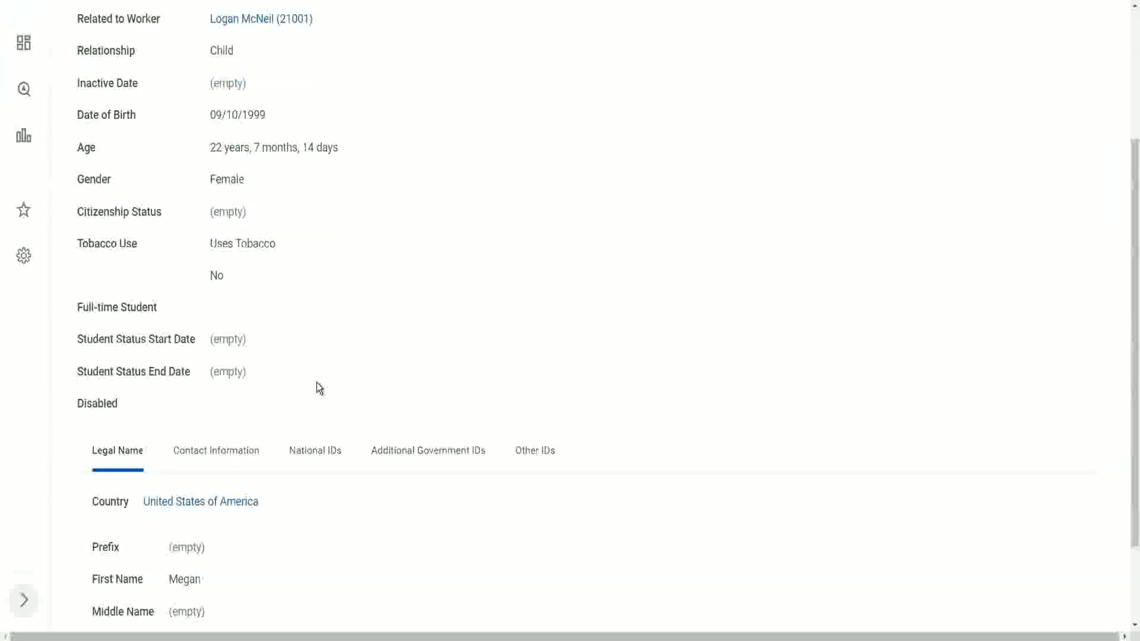
scroll(318, 387, "down", 2)
scroll(318, 386, "up", 6)
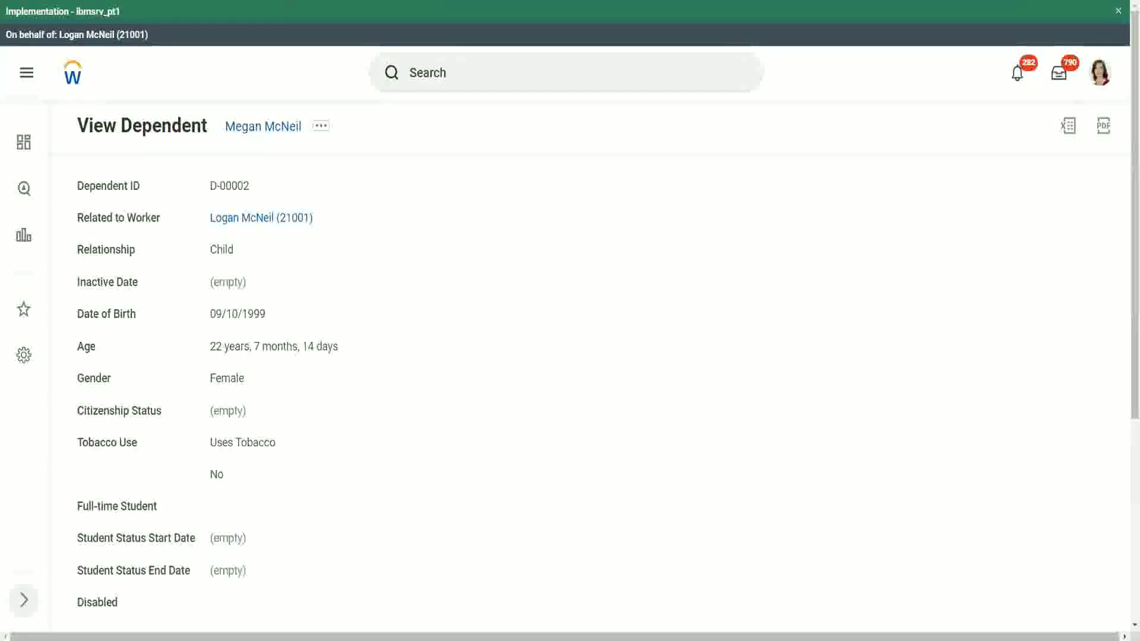
left_click(1118, 10)
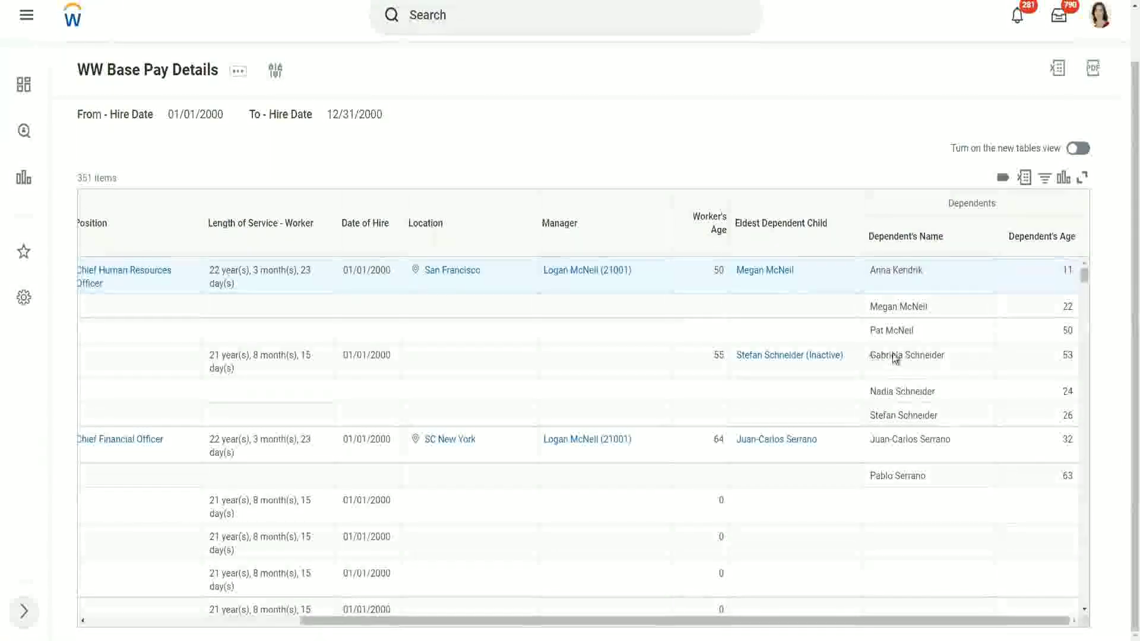
Step: Check the second worker's eldest dependent child against the listed dependents and look over the remaining rows
left_click_drag(871, 358, 947, 355)
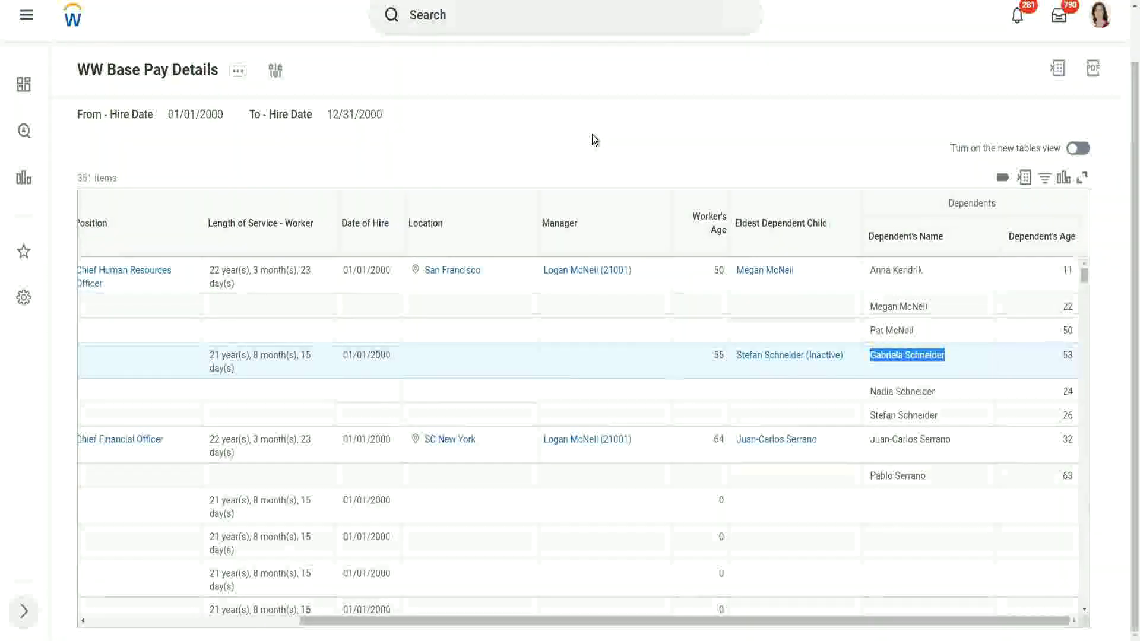
left_click(573, 142)
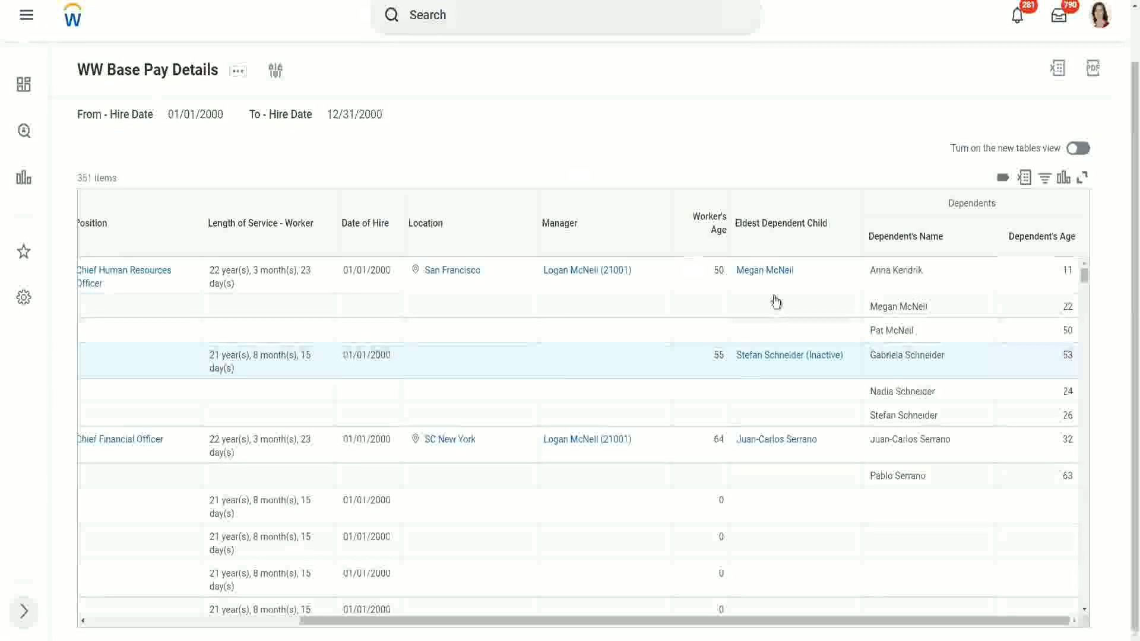
scroll(909, 423, "down", 1)
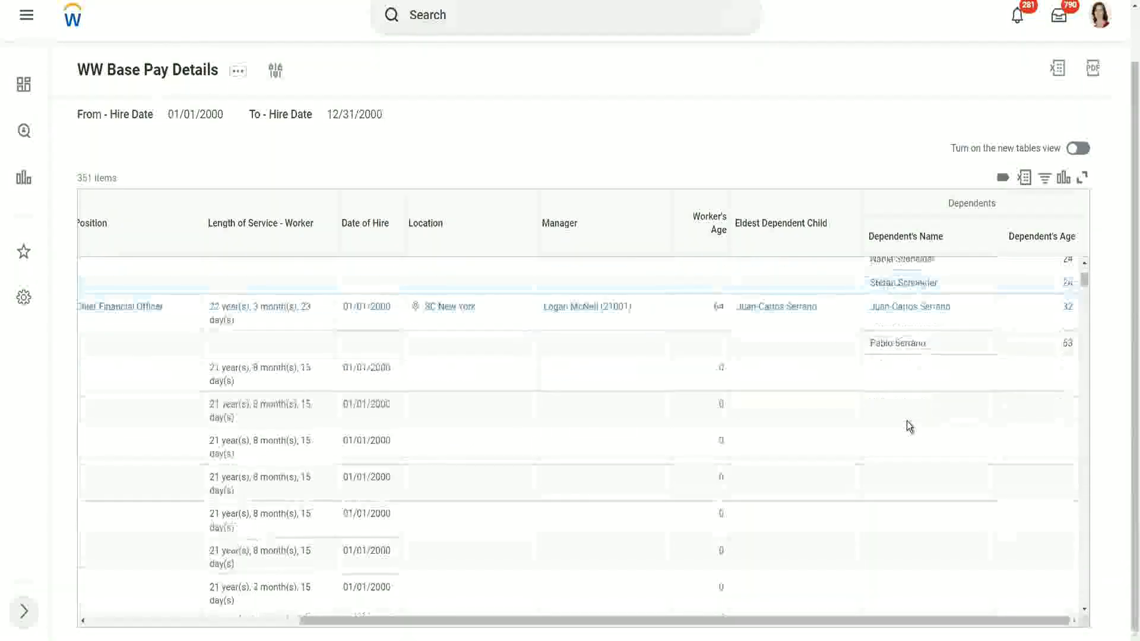
scroll(907, 421, "up", 1)
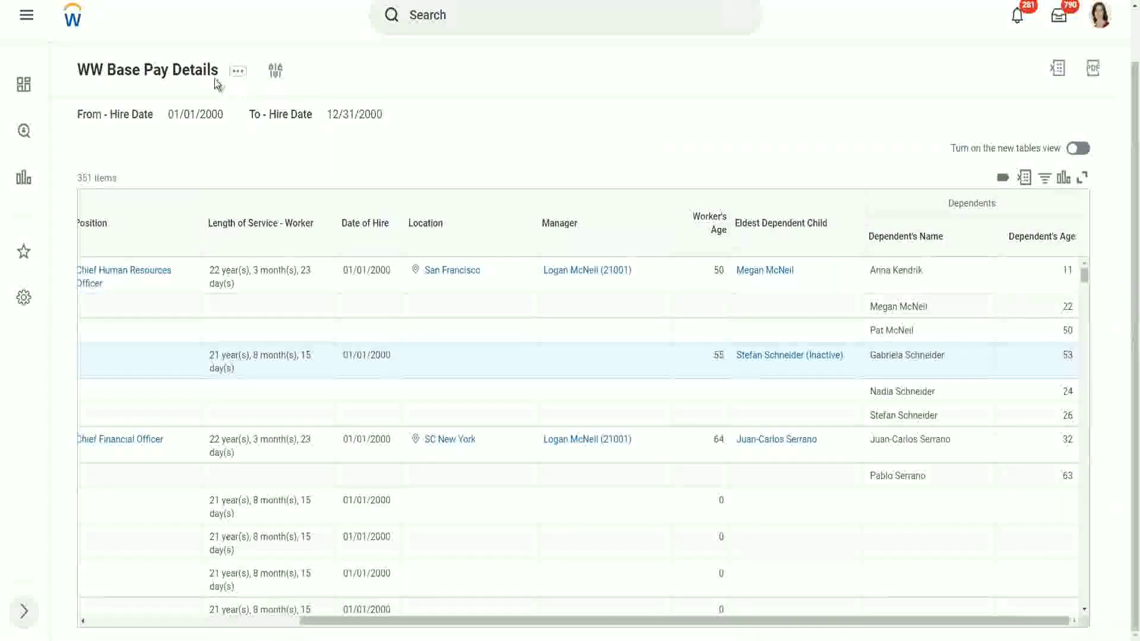
Step: Open the WW Base Pay Details custom report definition from its output and put it into edit mode
left_click(178, 77)
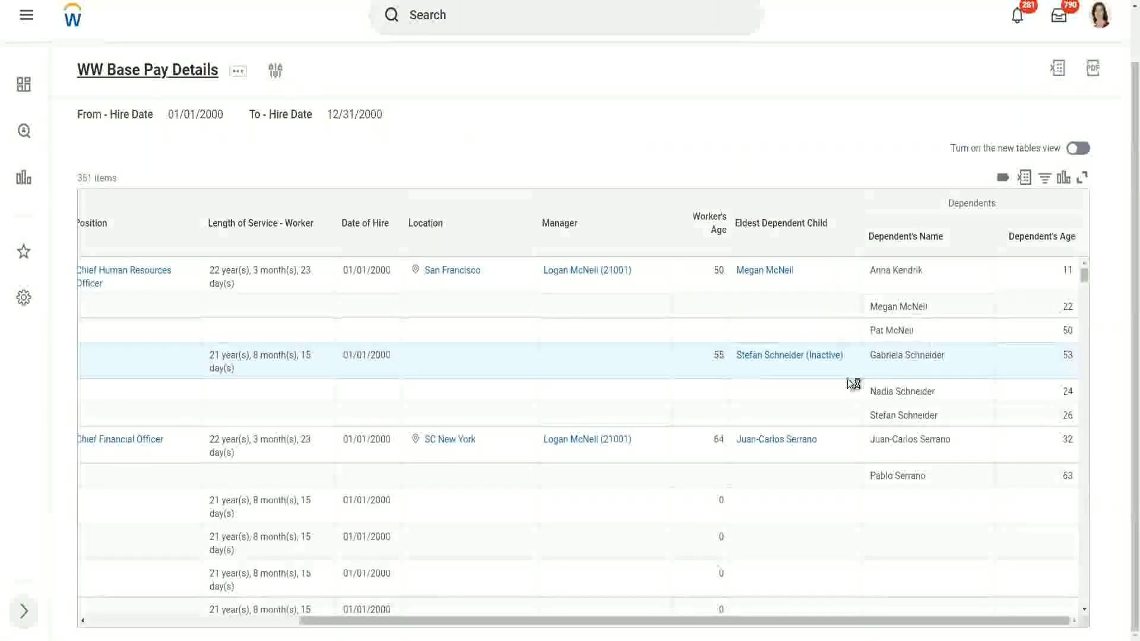
scroll(754, 506, "down", 3)
scroll(796, 458, "down", 2)
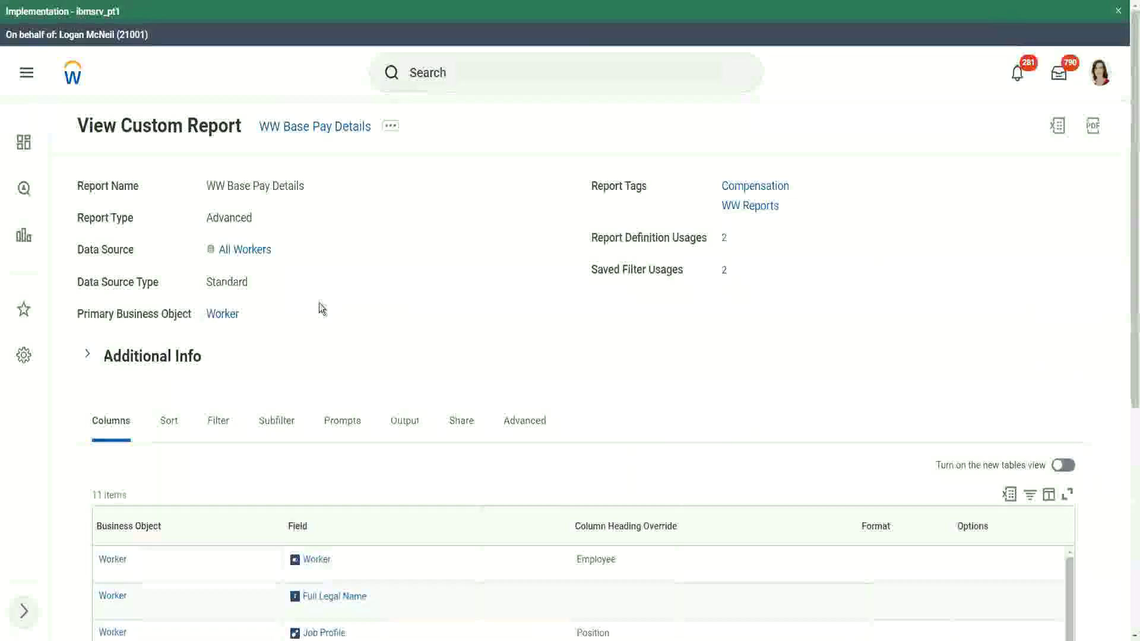
left_click(390, 127)
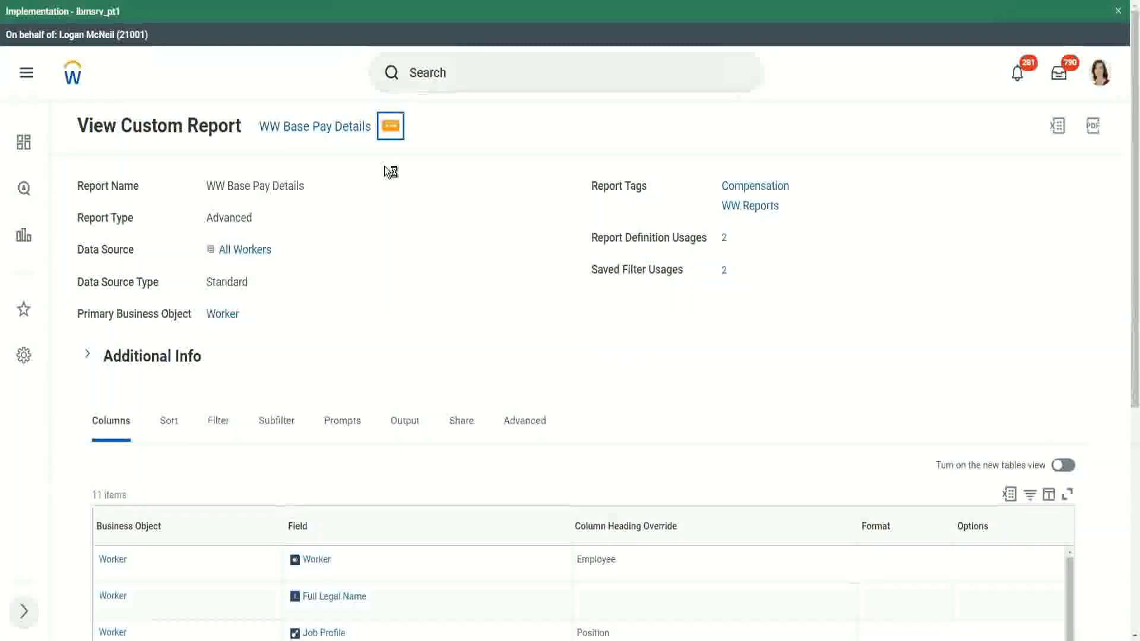
mouse_move(455, 194)
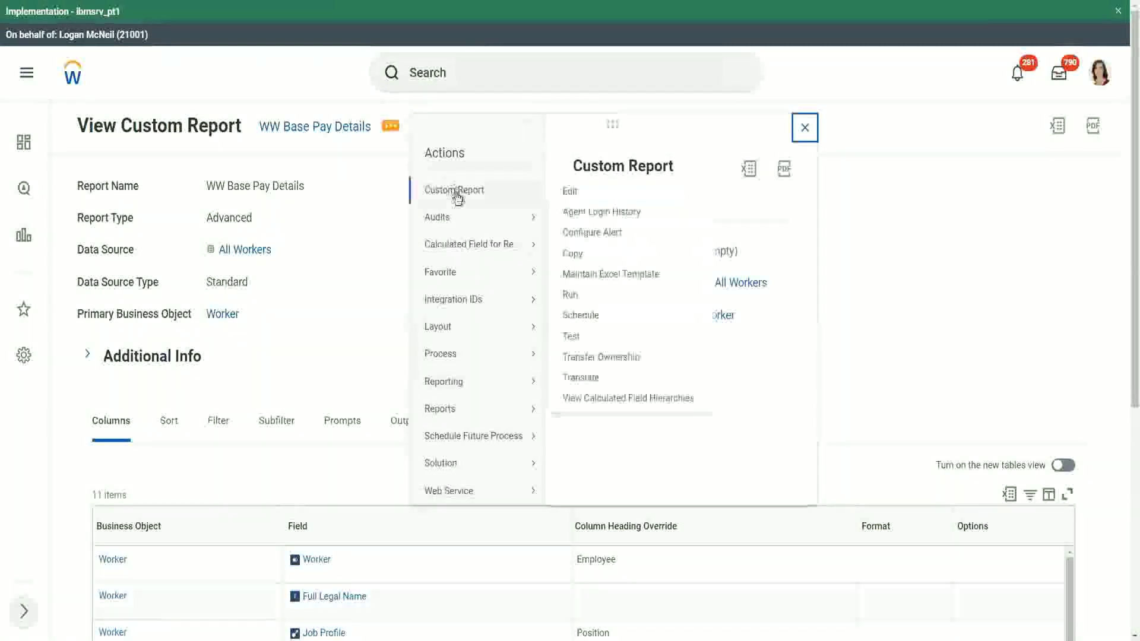
left_click(571, 191)
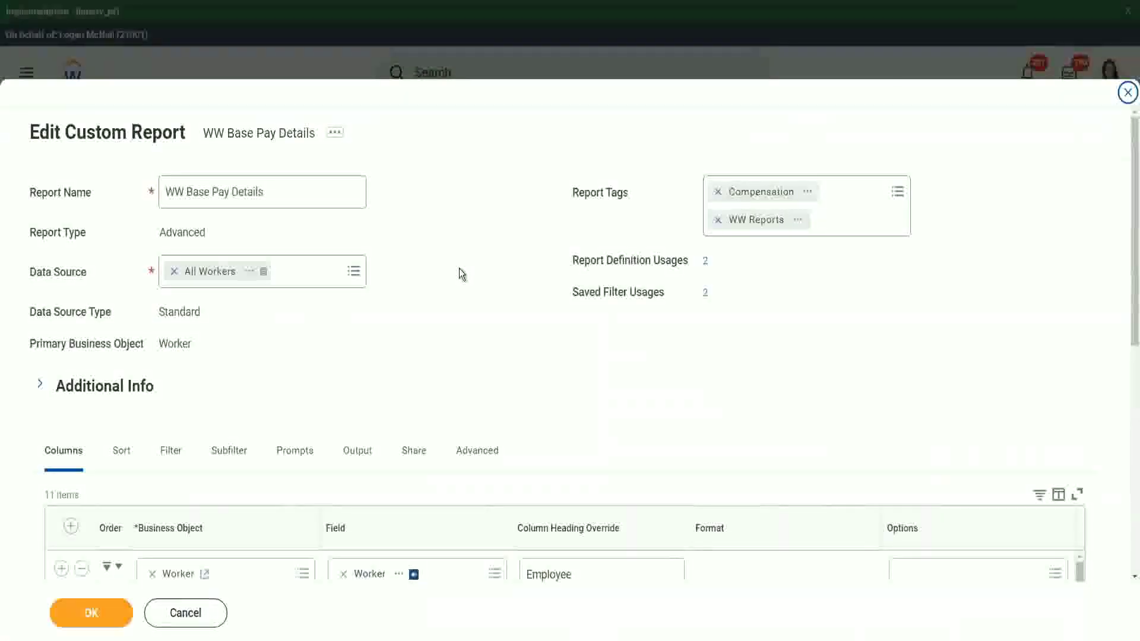
Step: Add an And filter condition on the CF-WW-ESI-Eldest Dependent Child field directly below the Employee condition
scroll(462, 274, "down", 4)
scroll(461, 274, "down", 1)
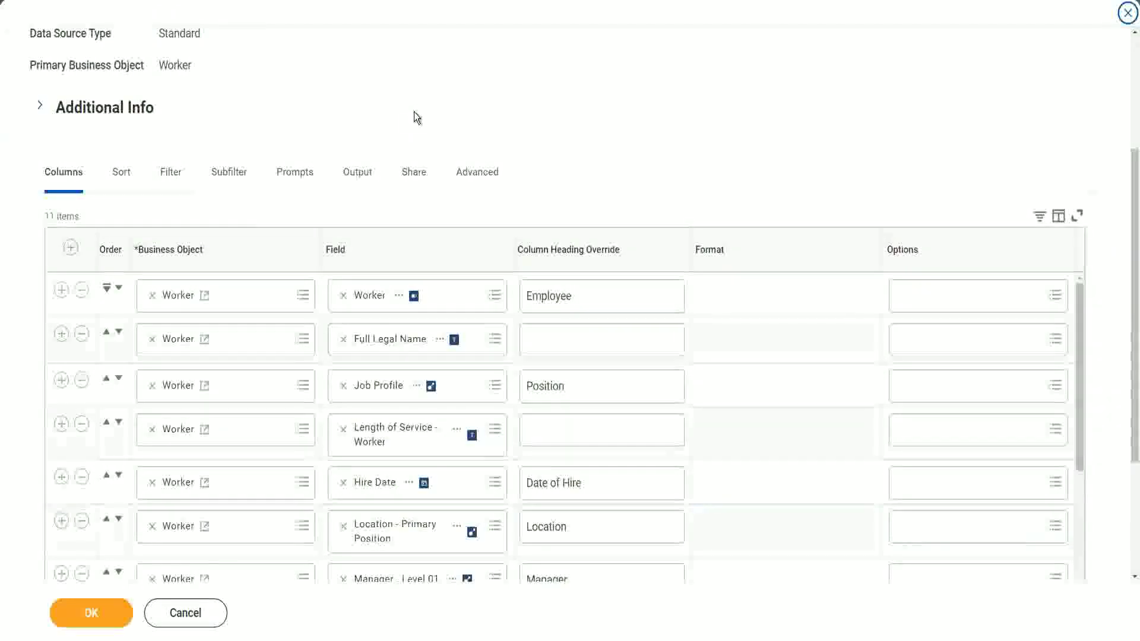
scroll(414, 116, "down", 4)
scroll(547, 267, "down", 3)
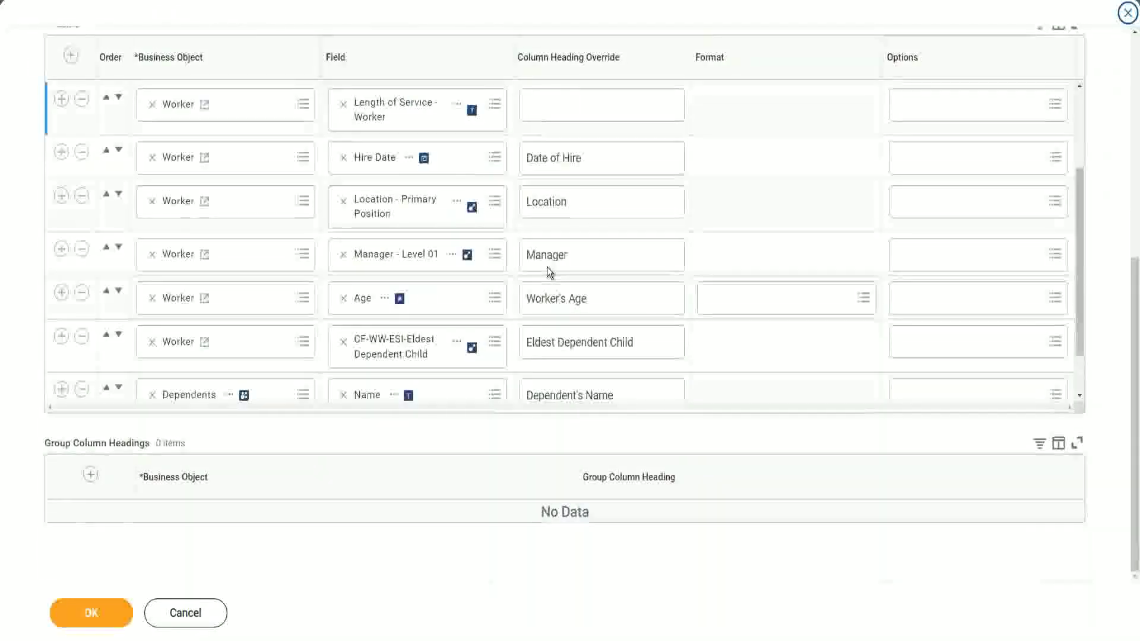
scroll(546, 266, "down", 1)
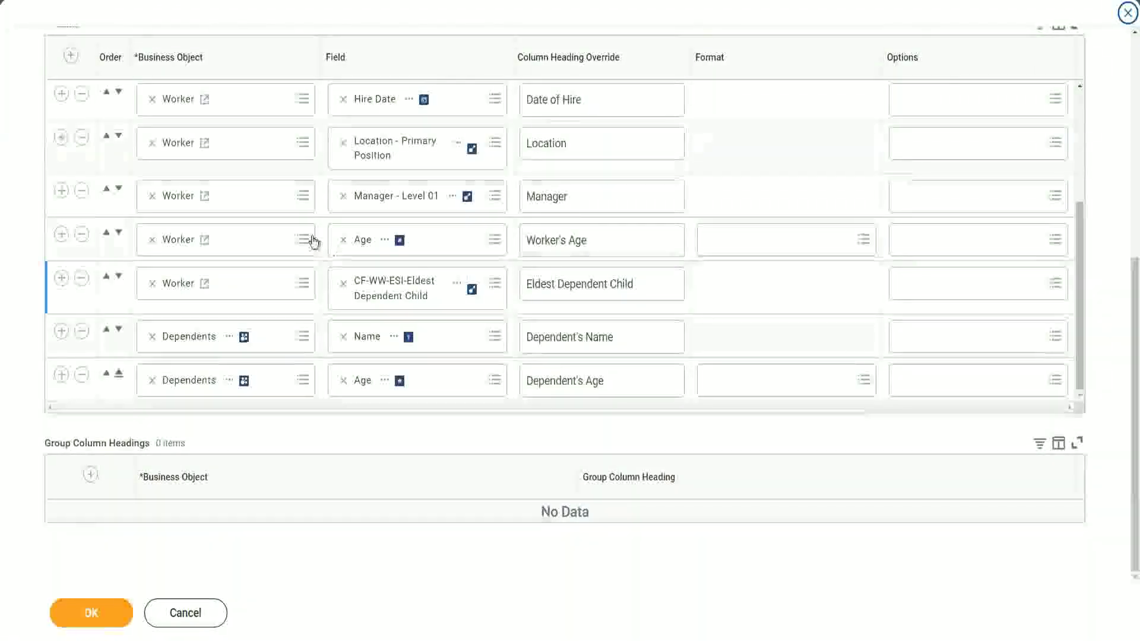
scroll(305, 225, "up", 4)
scroll(279, 148, "up", 3)
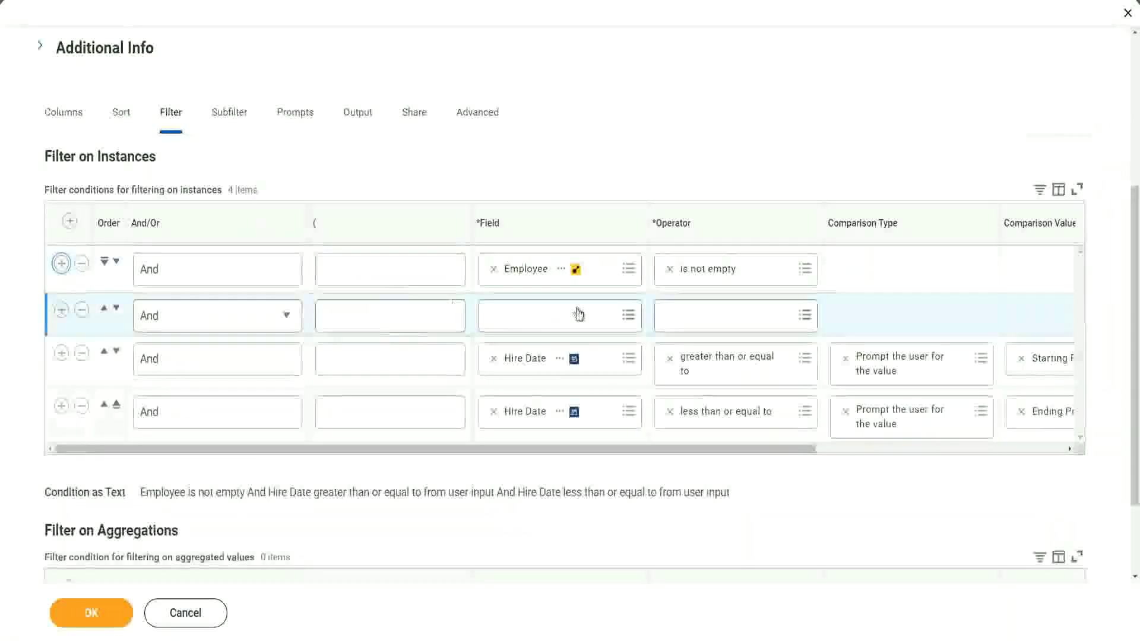
left_click(577, 308)
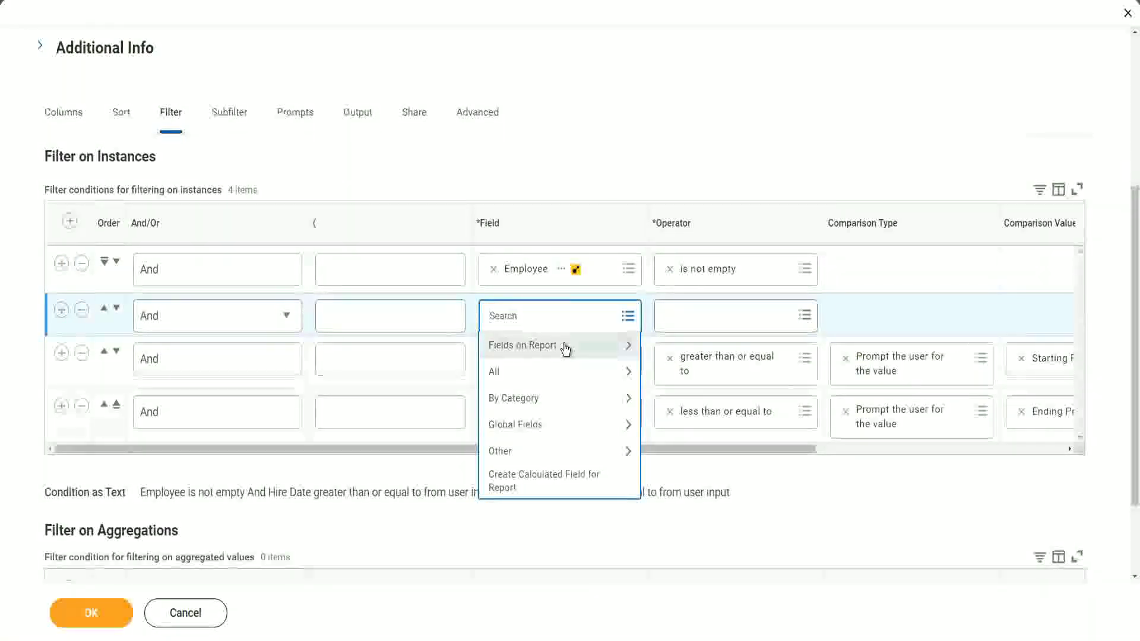
left_click(564, 347)
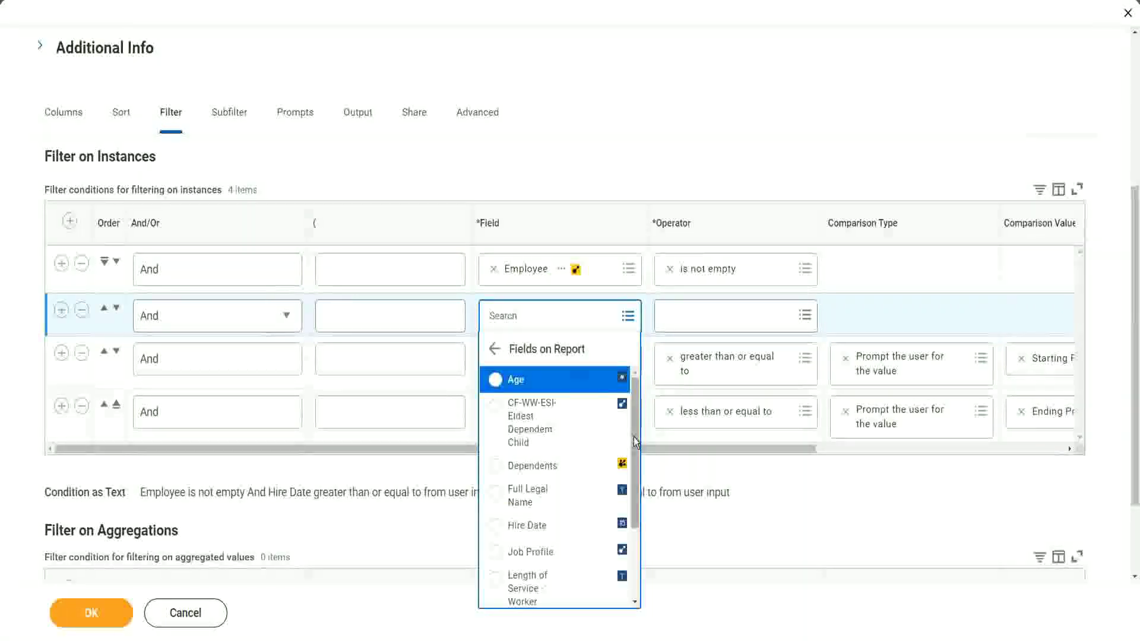
mouse_move(633, 436)
left_mouse_down()
mouse_move(635, 529)
mouse_move(635, 433)
left_mouse_up()
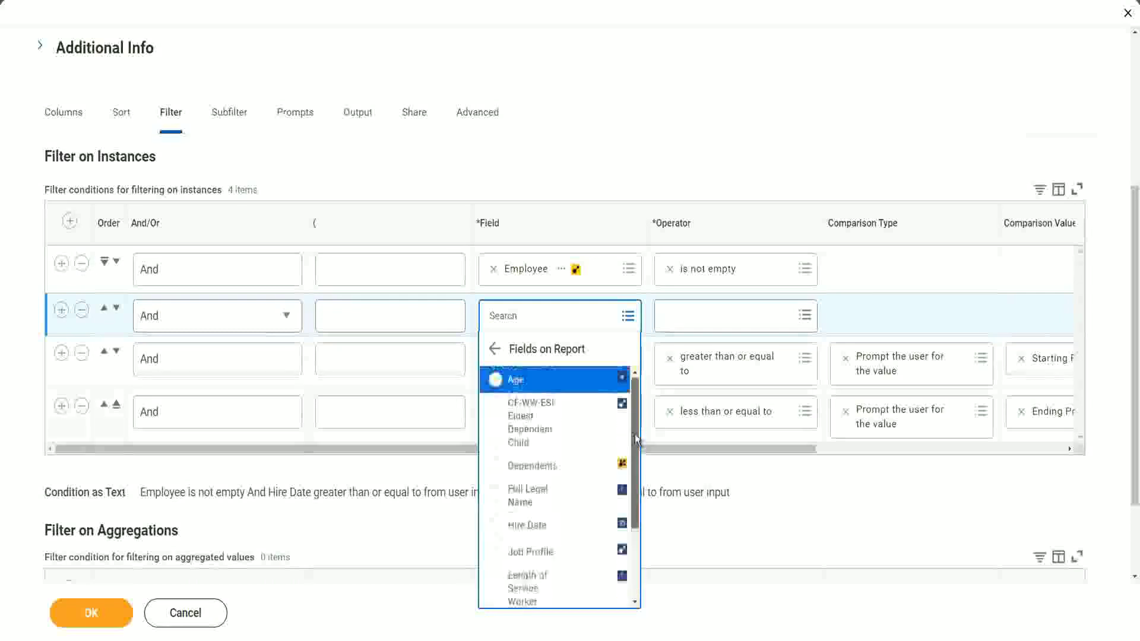
left_click(527, 435)
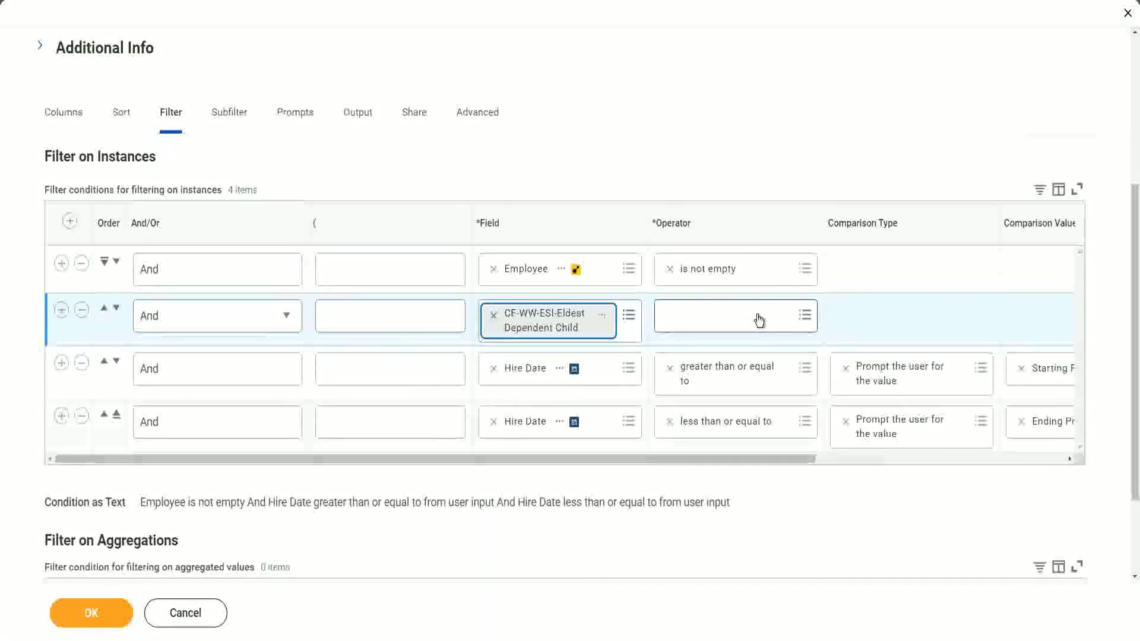
Step: Set the new filter condition's operator to is not empty and save the report definition
left_click(760, 320)
left_click(731, 347)
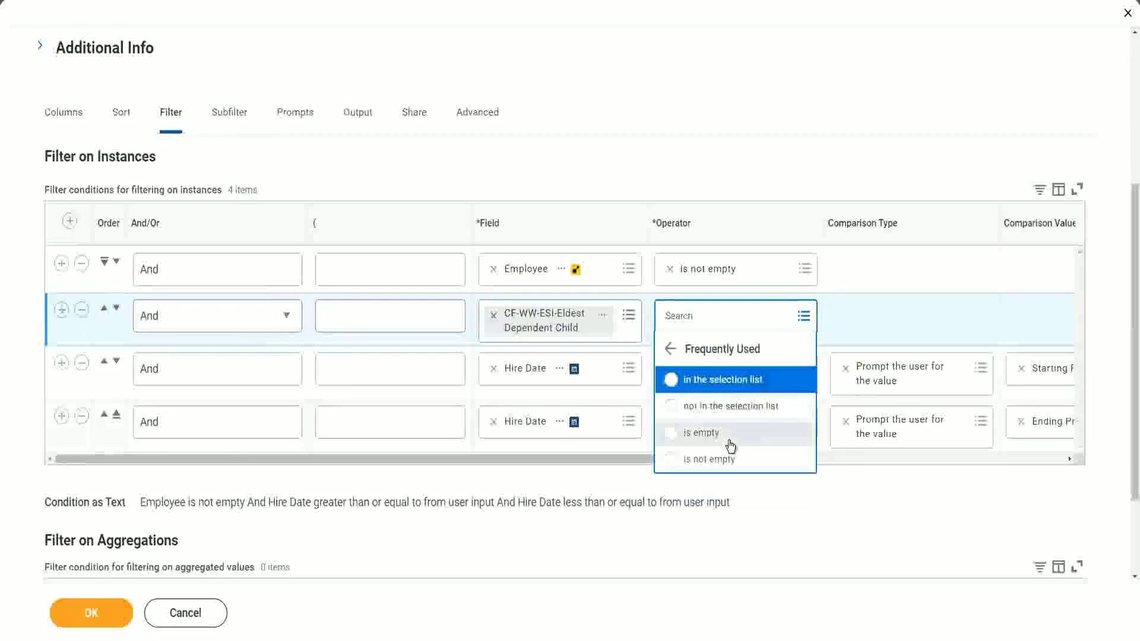
left_click(728, 460)
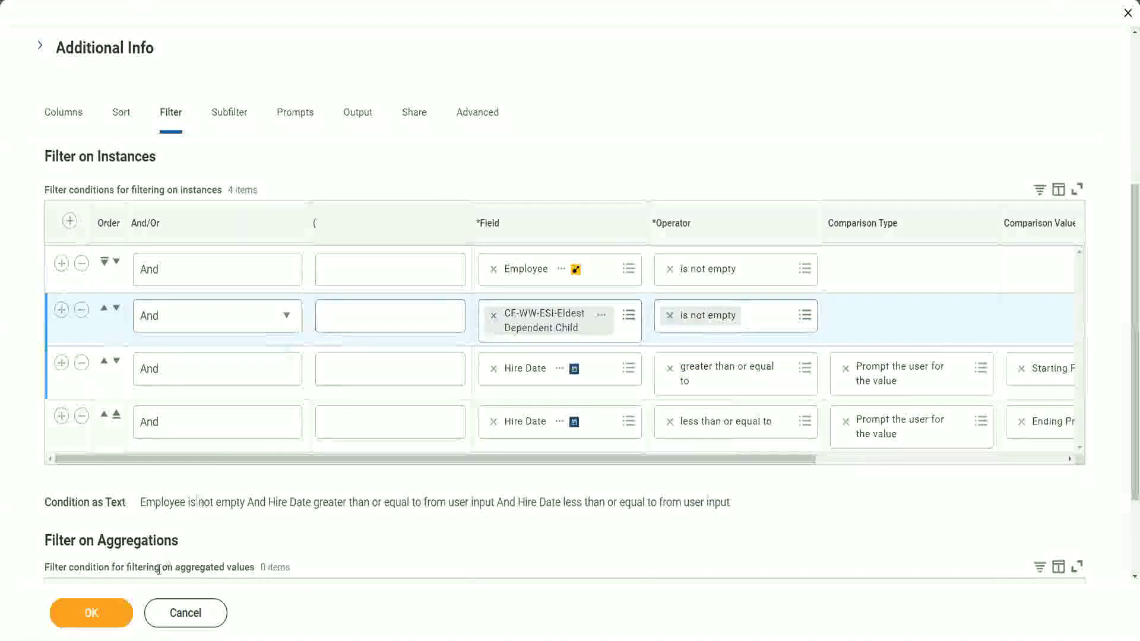
left_click(91, 612)
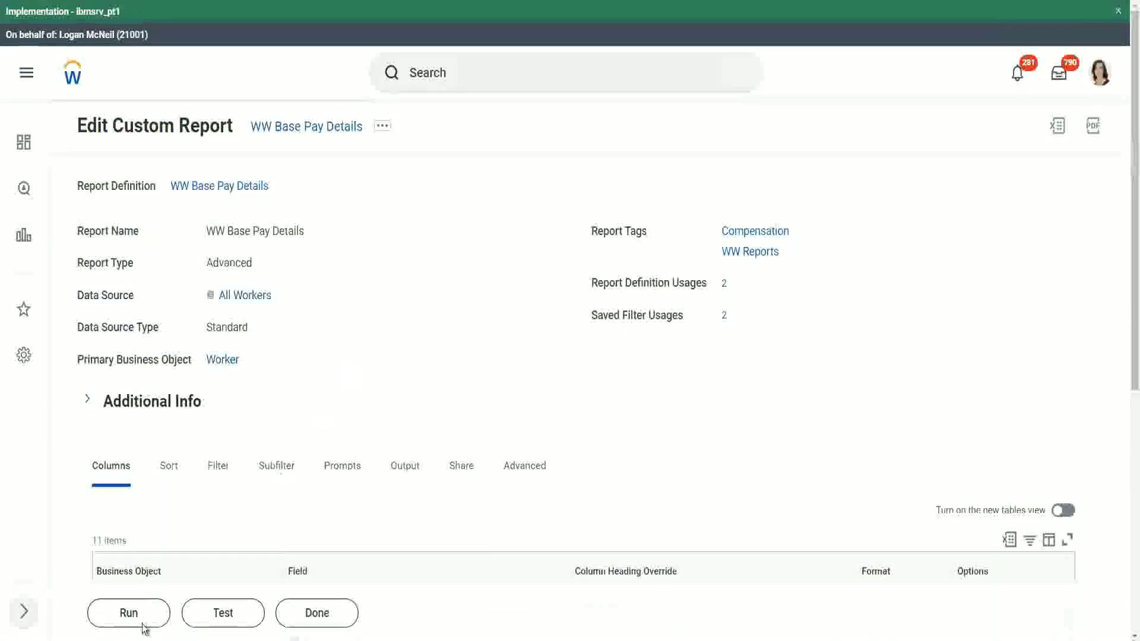
Step: Run the edited report with hire dates from 01/01/2000 to 12/31/2000
left_click(130, 614)
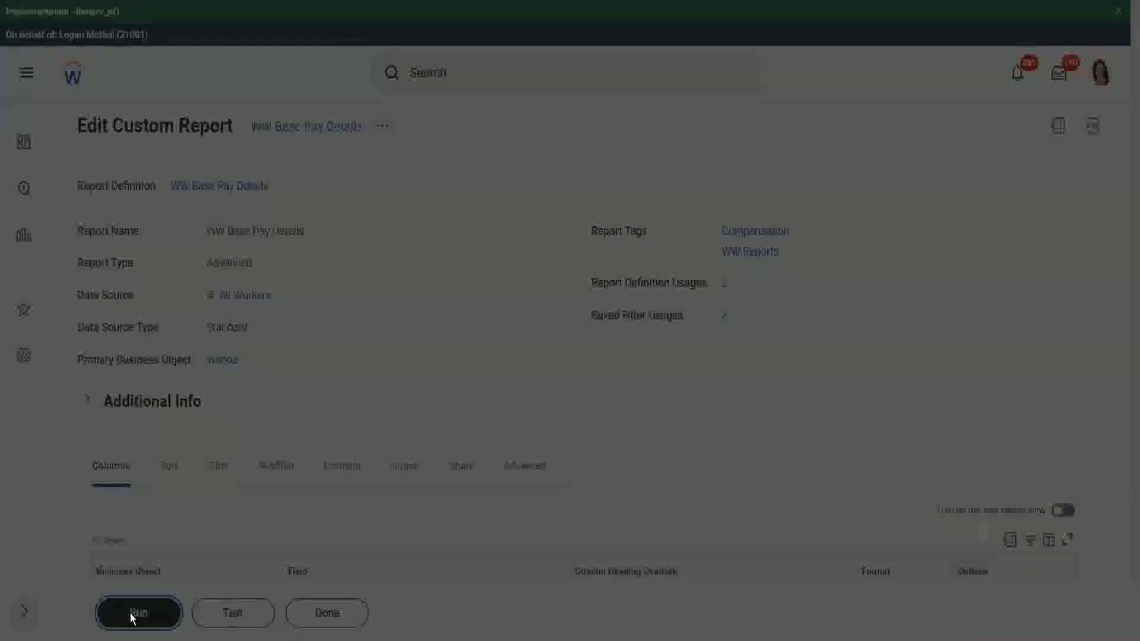
left_click(460, 214)
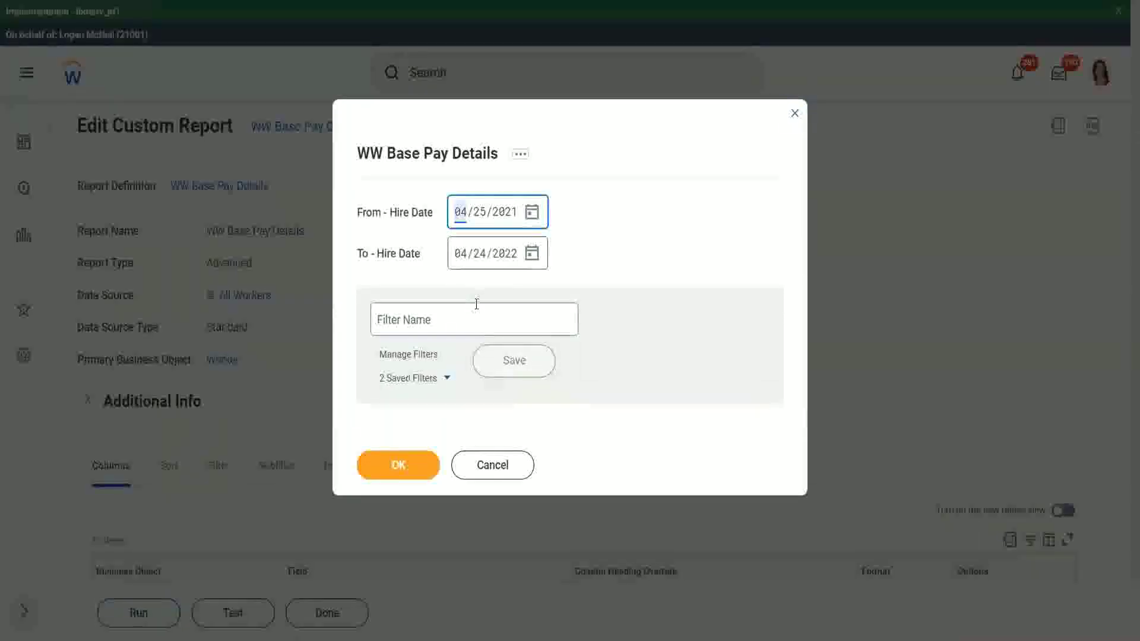
type("01/01/")
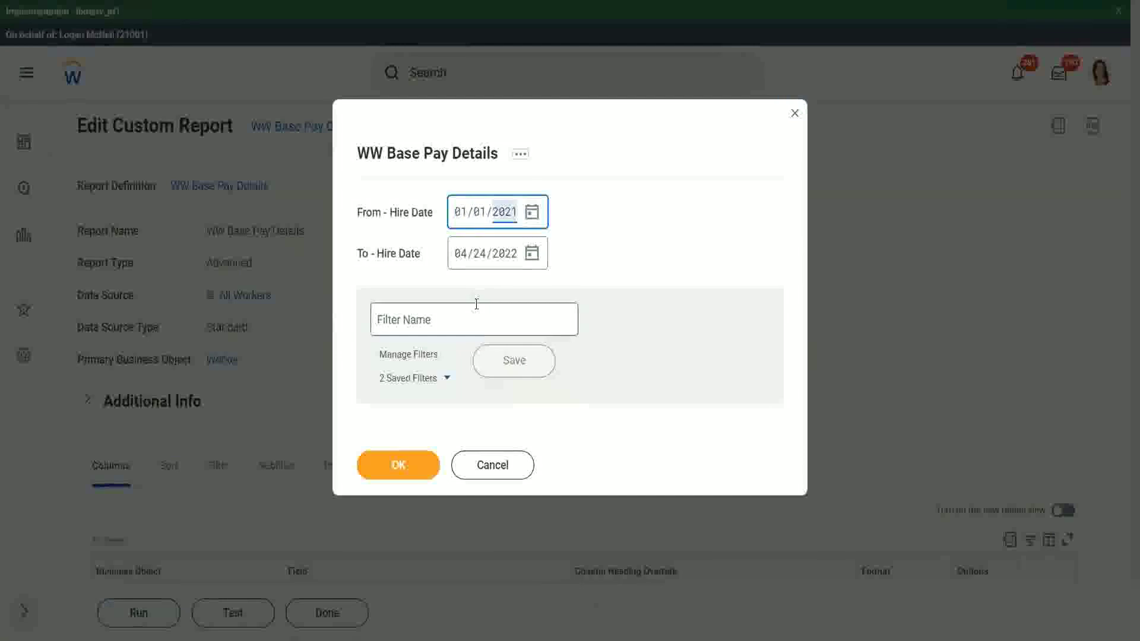
type("2000")
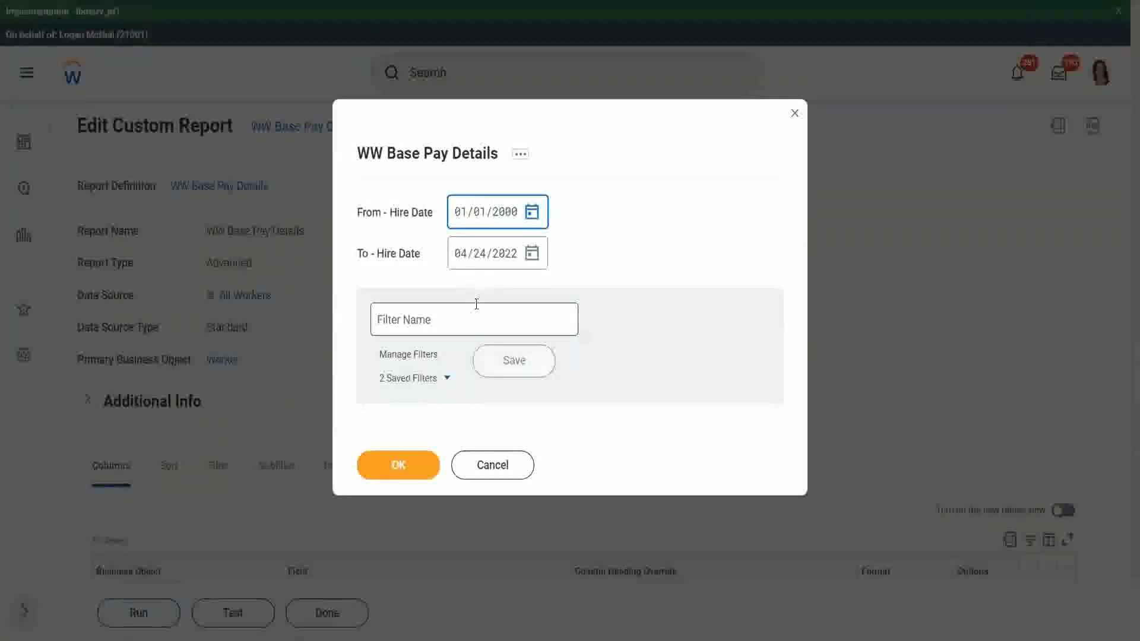
key("Tab")
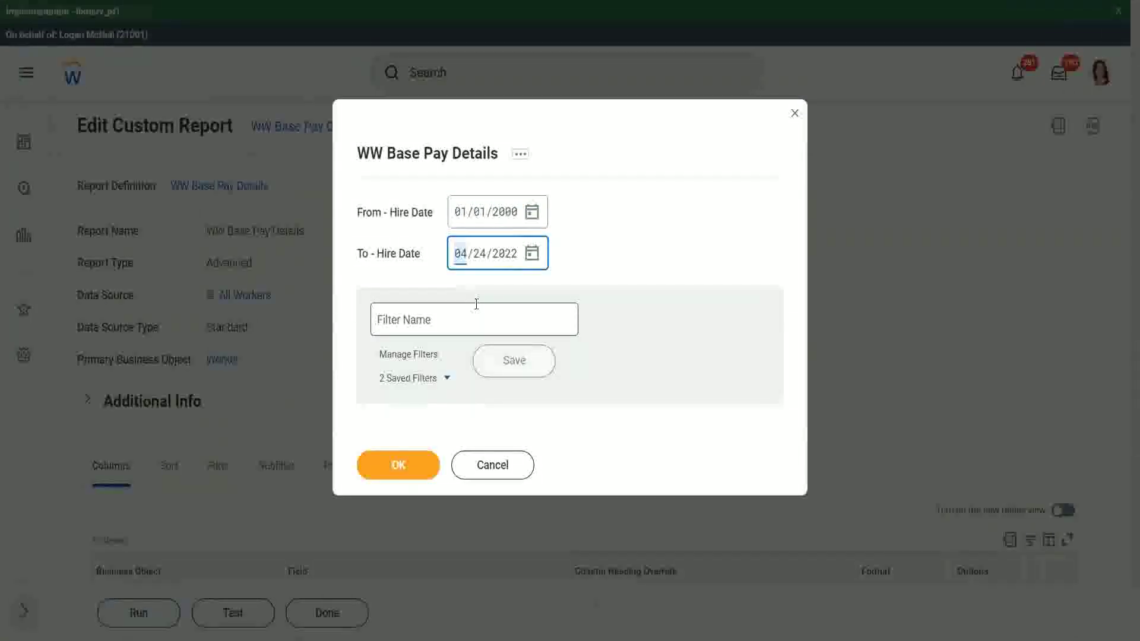
type("1231")
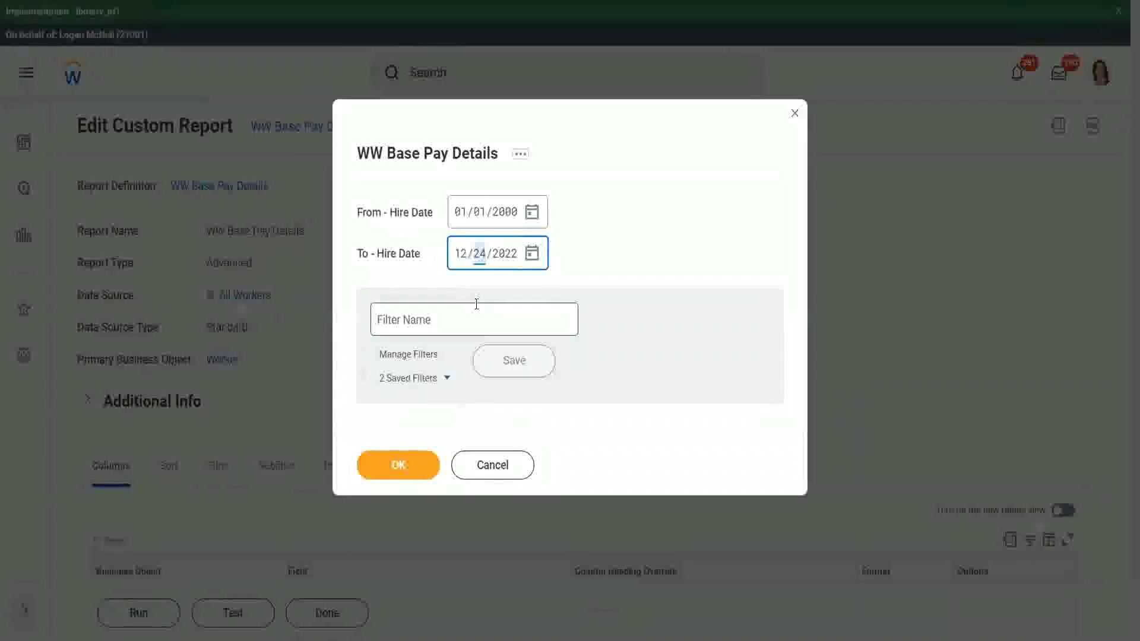
left_click(397, 460)
left_click(397, 460)
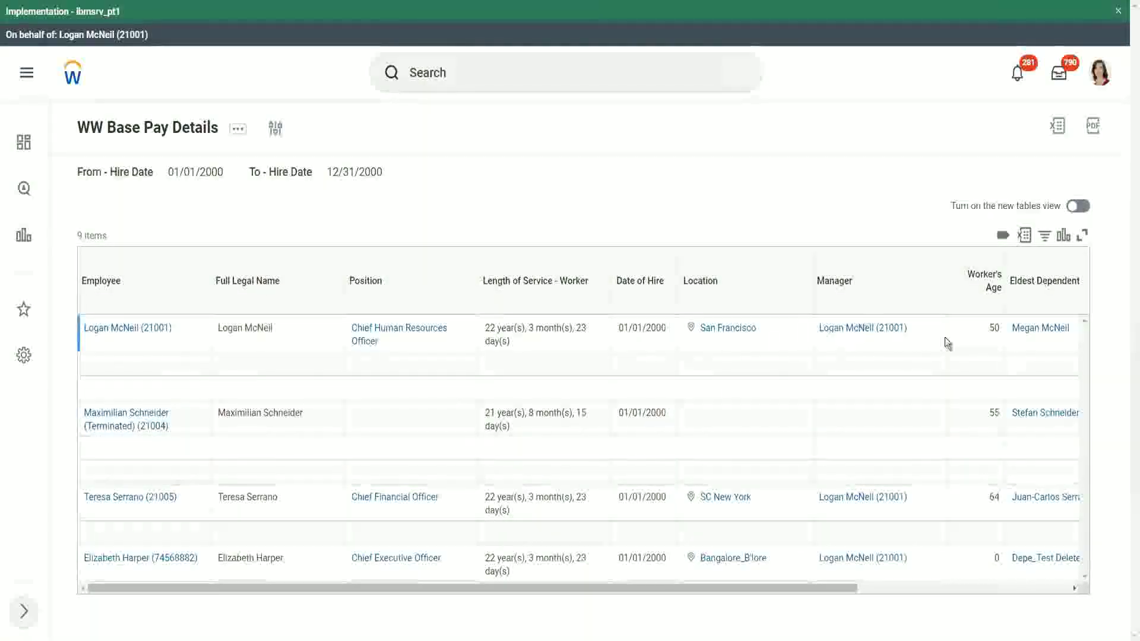
Step: Examine the filtered report's Eldest Dependent Child column against the employees and their dependents' names and ages
left_click_drag(774, 587, 989, 593)
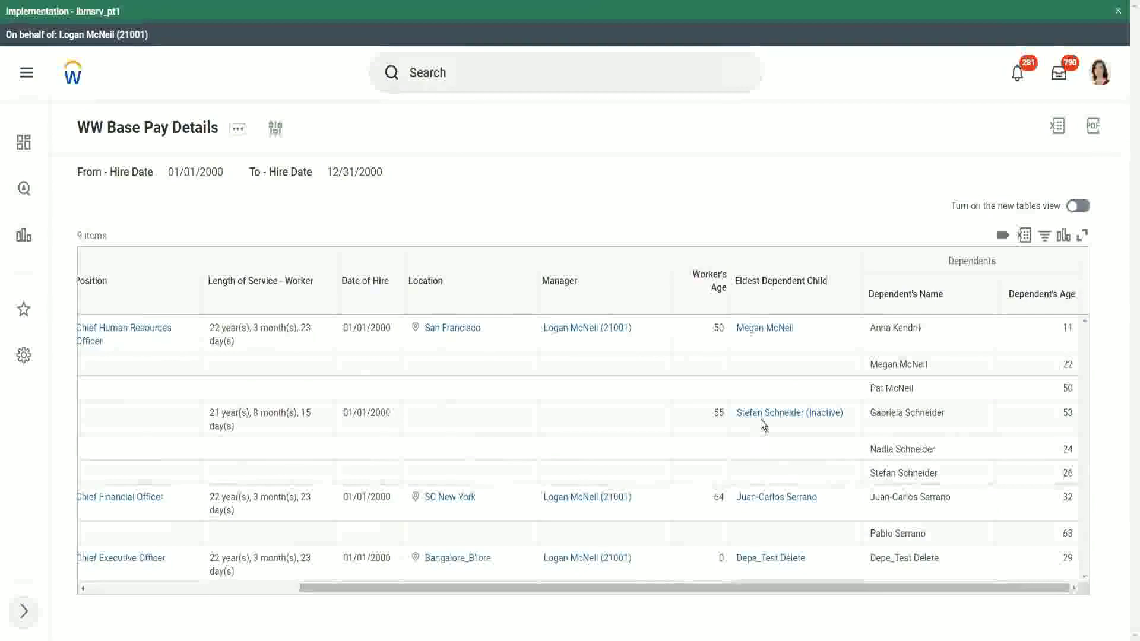
mouse_move(776, 505)
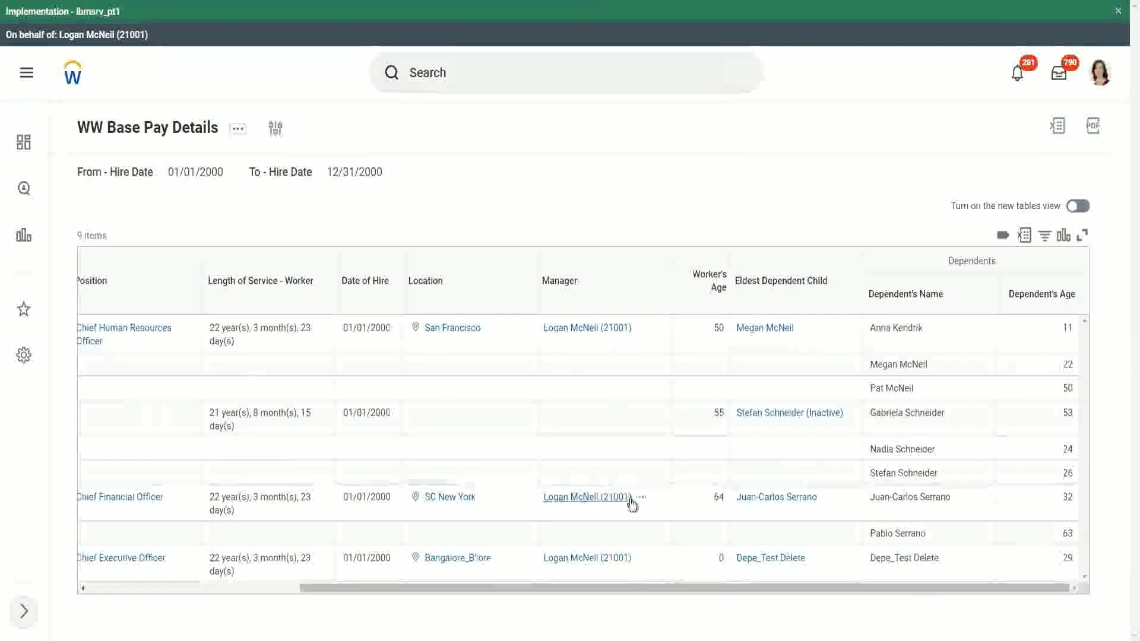
mouse_move(654, 503)
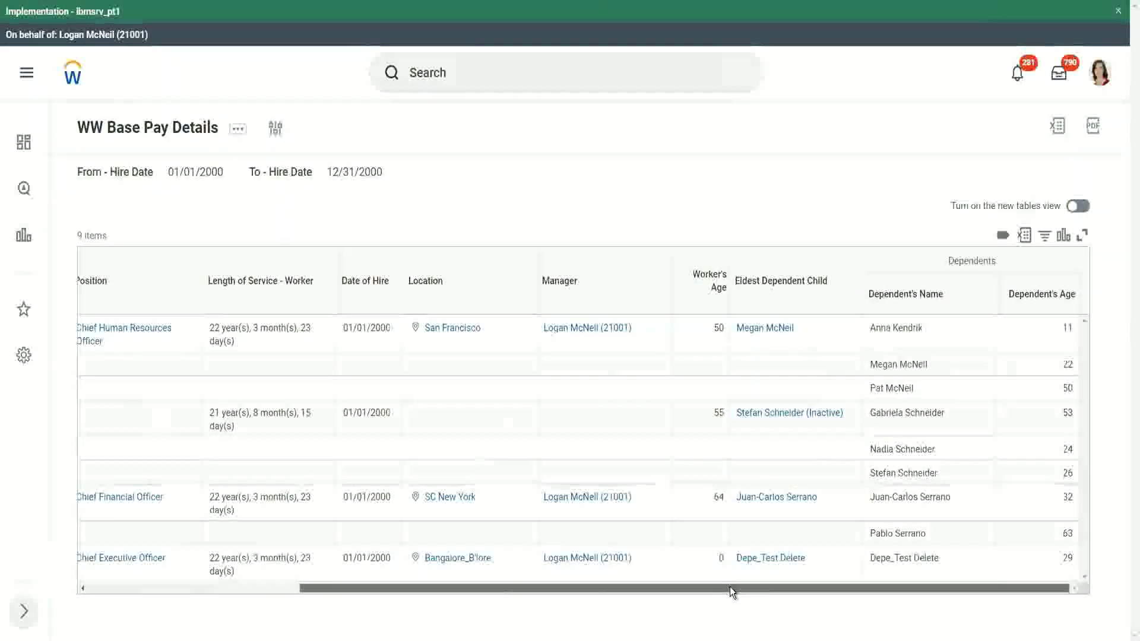
left_click_drag(729, 588, 469, 587)
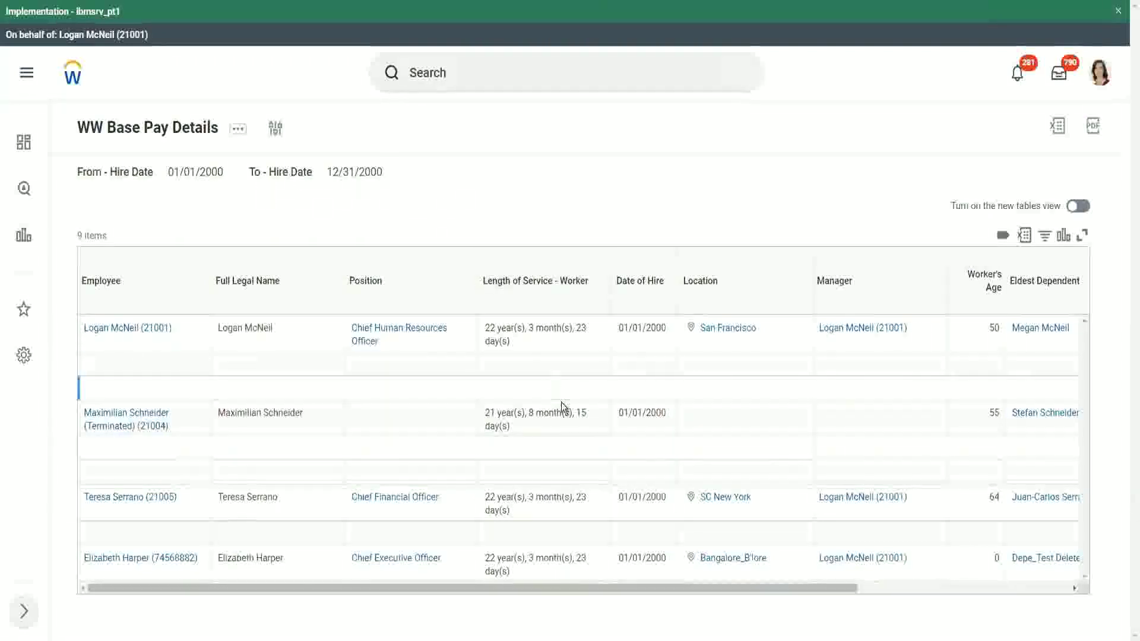
left_click_drag(521, 596, 716, 591)
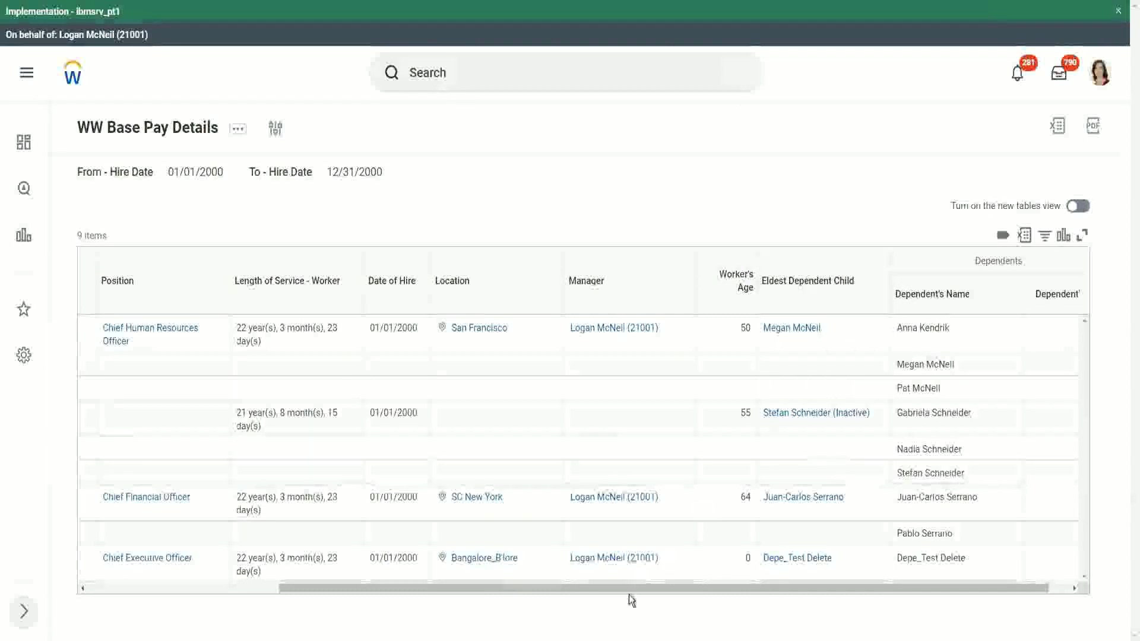
left_click_drag(629, 588, 301, 597)
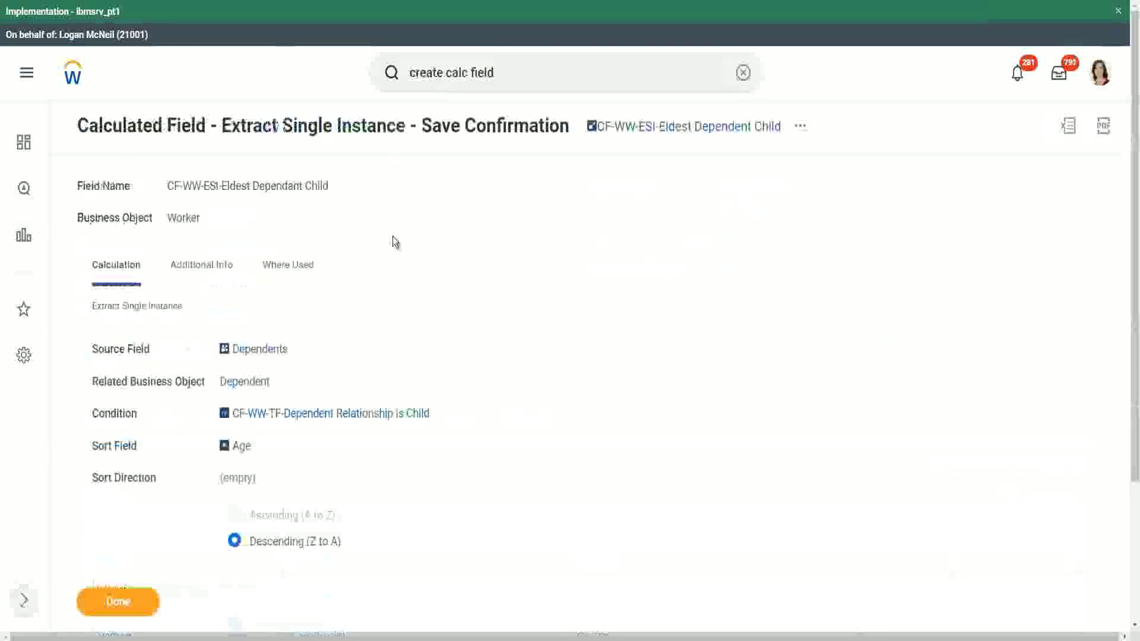
Step: Copy the CF-WW-ESI-Eldest Dependent Child field name and open the Create Calculated Field task
right_click(665, 131)
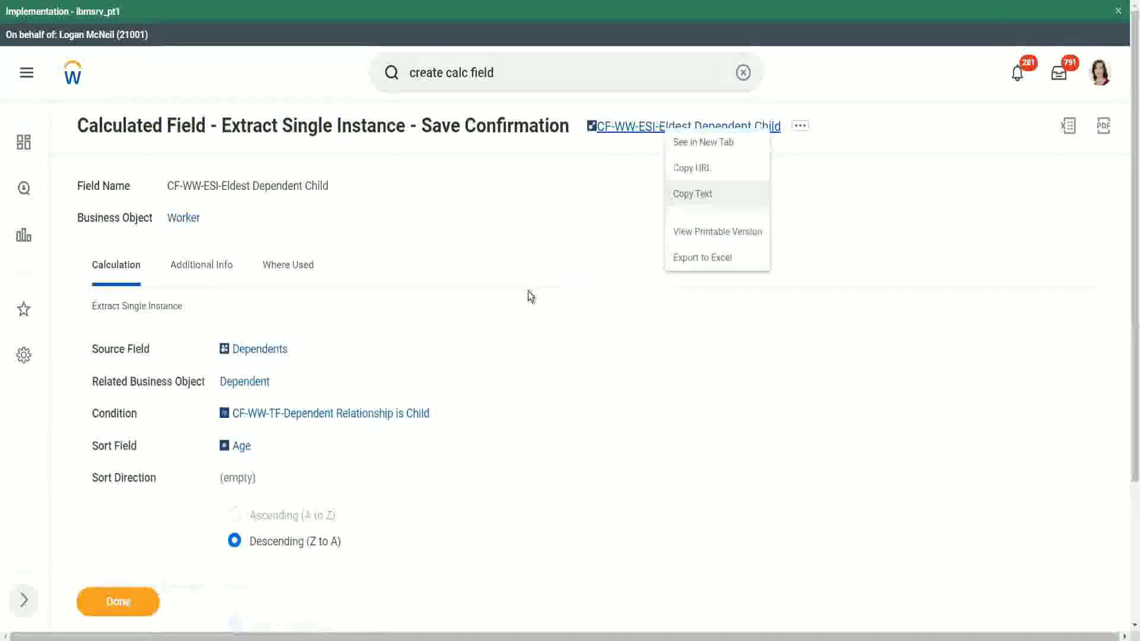
left_click(715, 197)
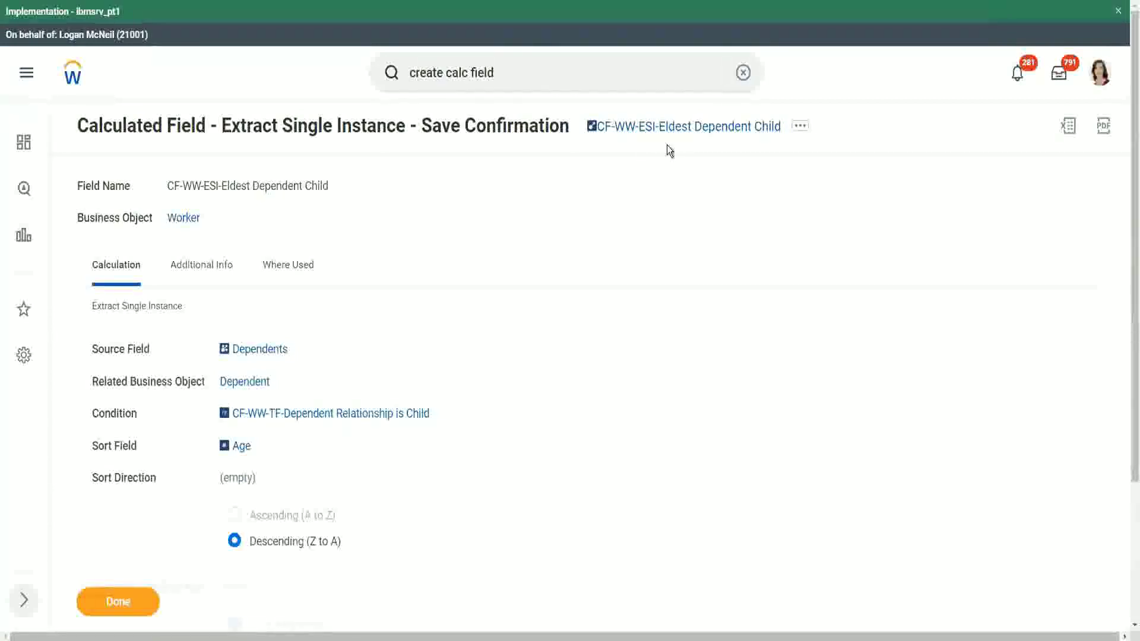
left_click(513, 76)
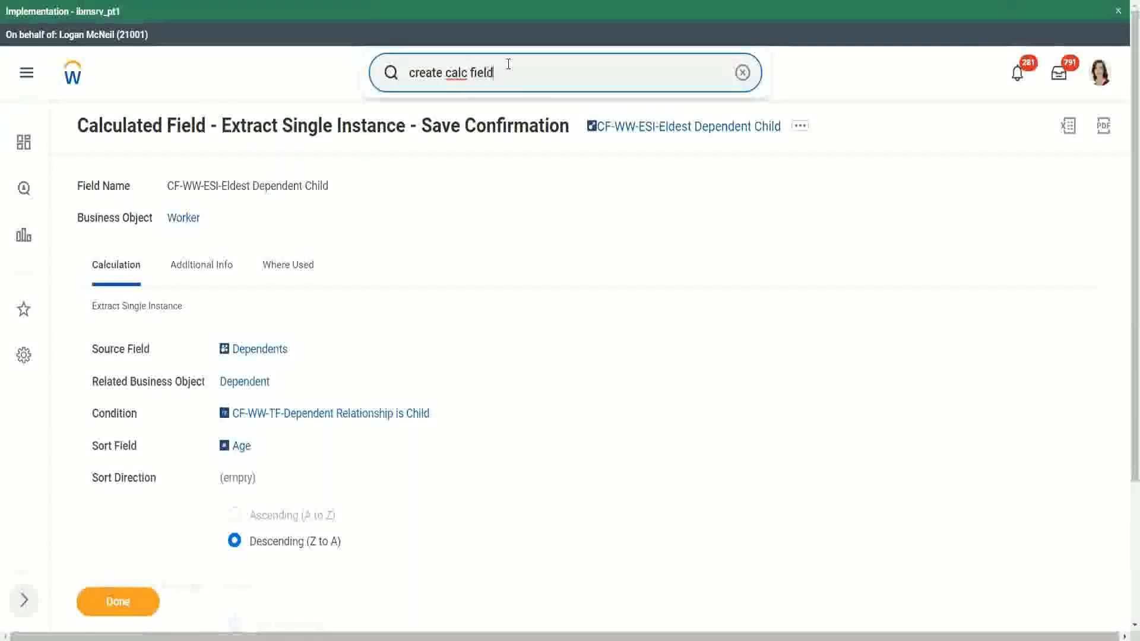
left_click(508, 64)
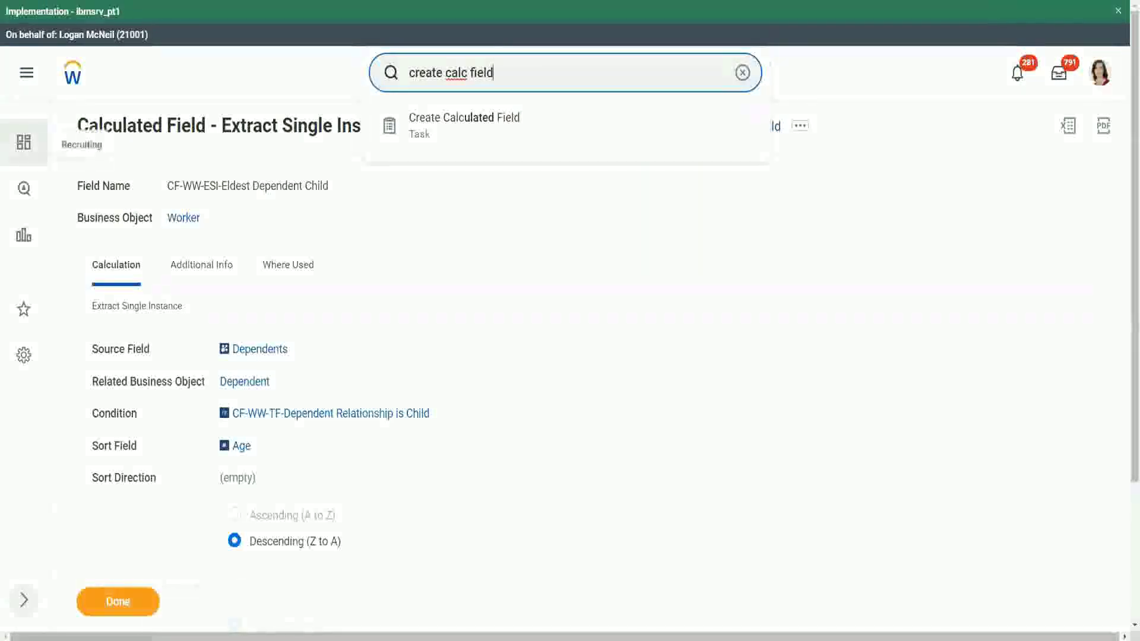
left_click(471, 121)
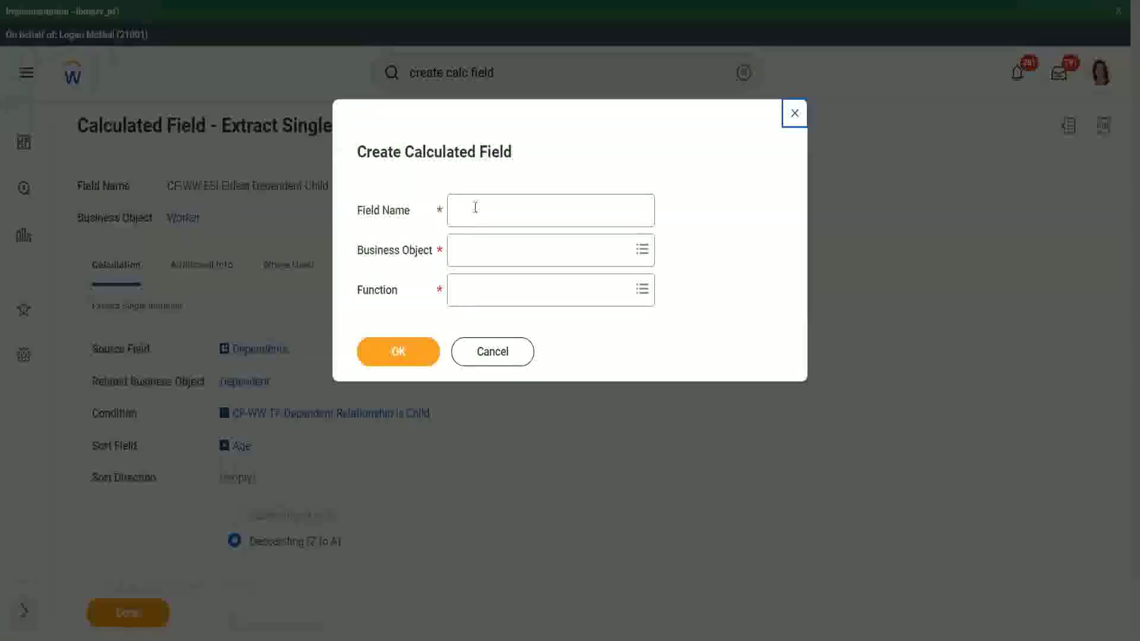
Step: Name the new calculated field CF-WW-LRV-Age of the eldest Dependent Child, adapting the copied field name
left_click(475, 207)
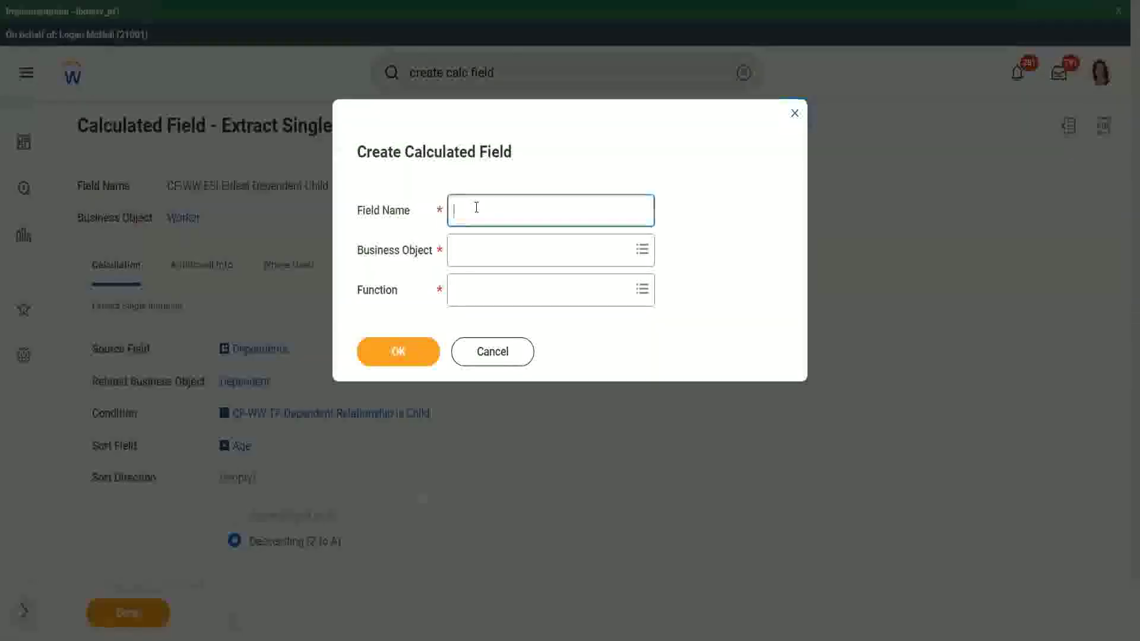
key("ctrl+v")
double_click(497, 211)
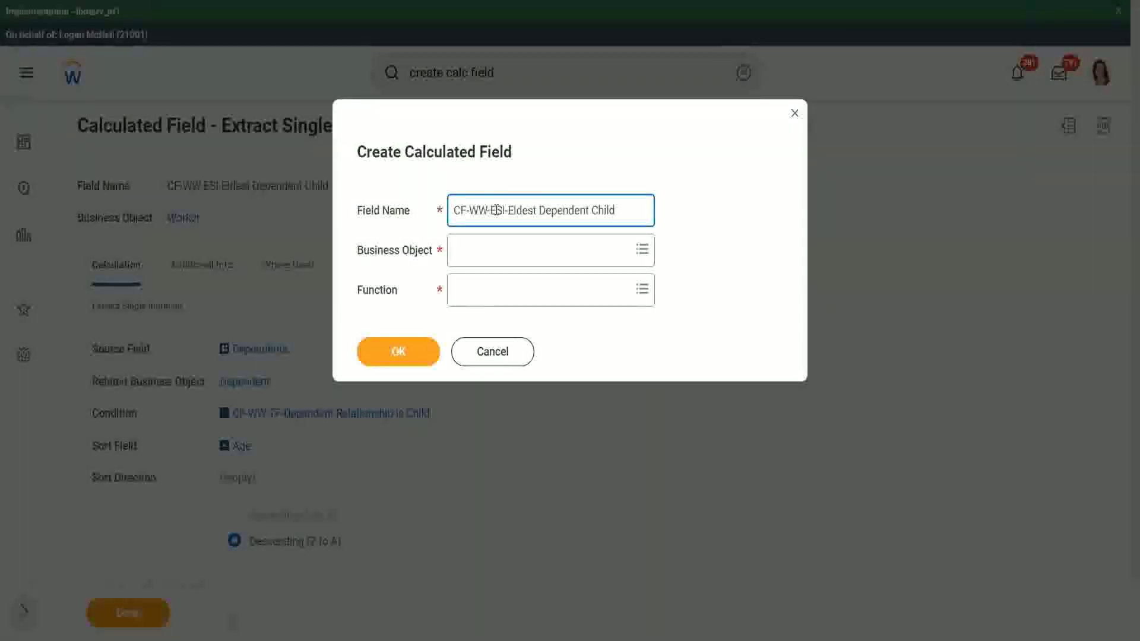
type("LRV-")
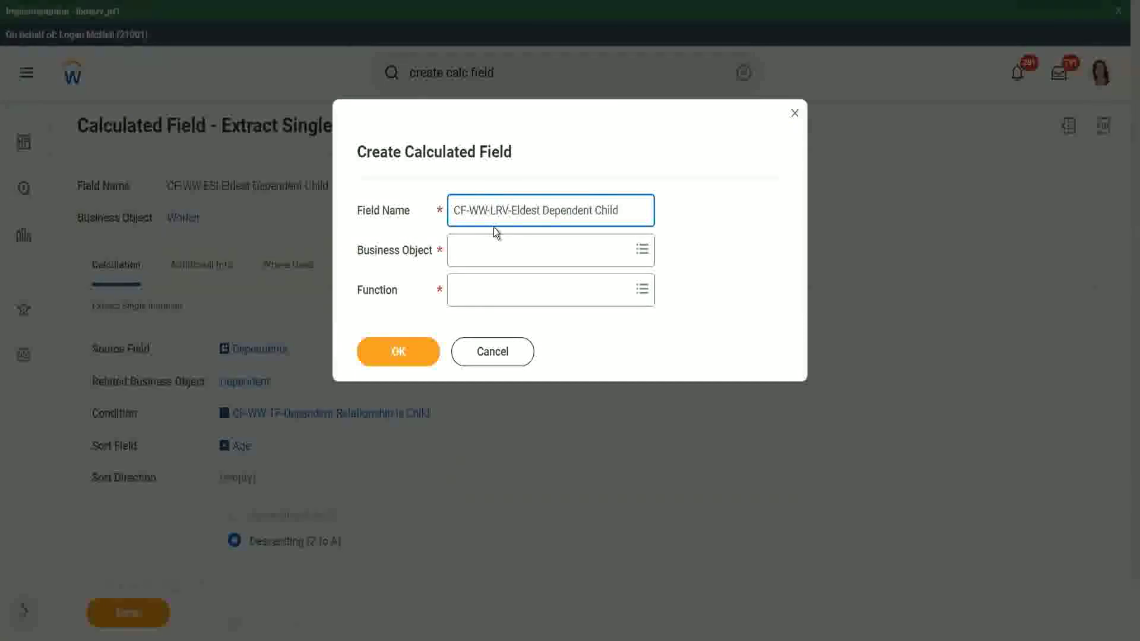
type("Age of ")
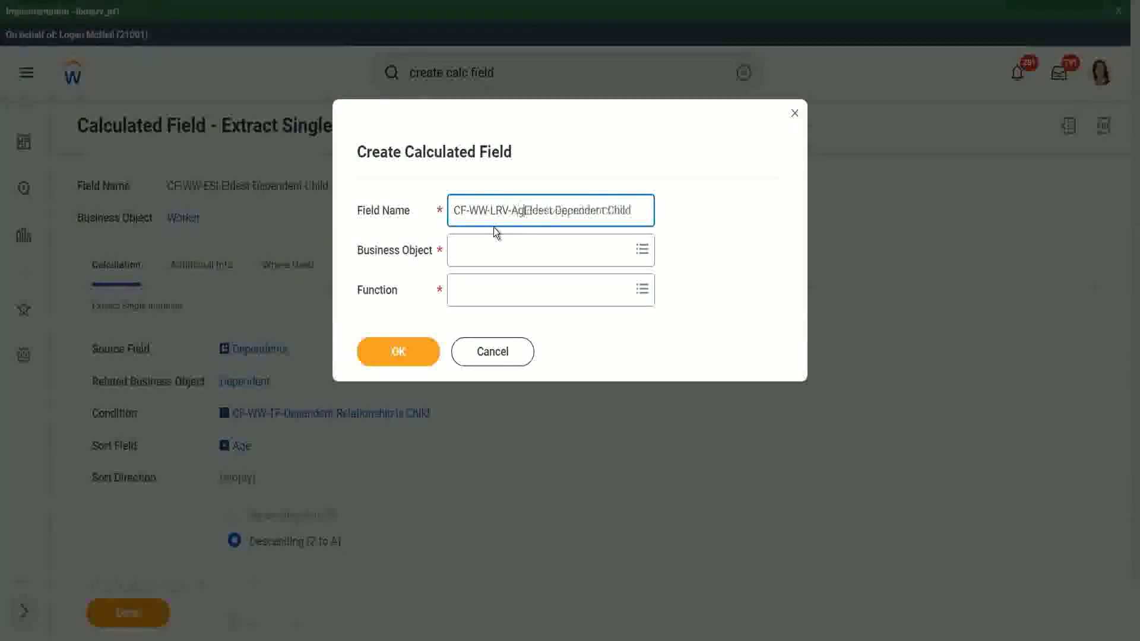
type("the")
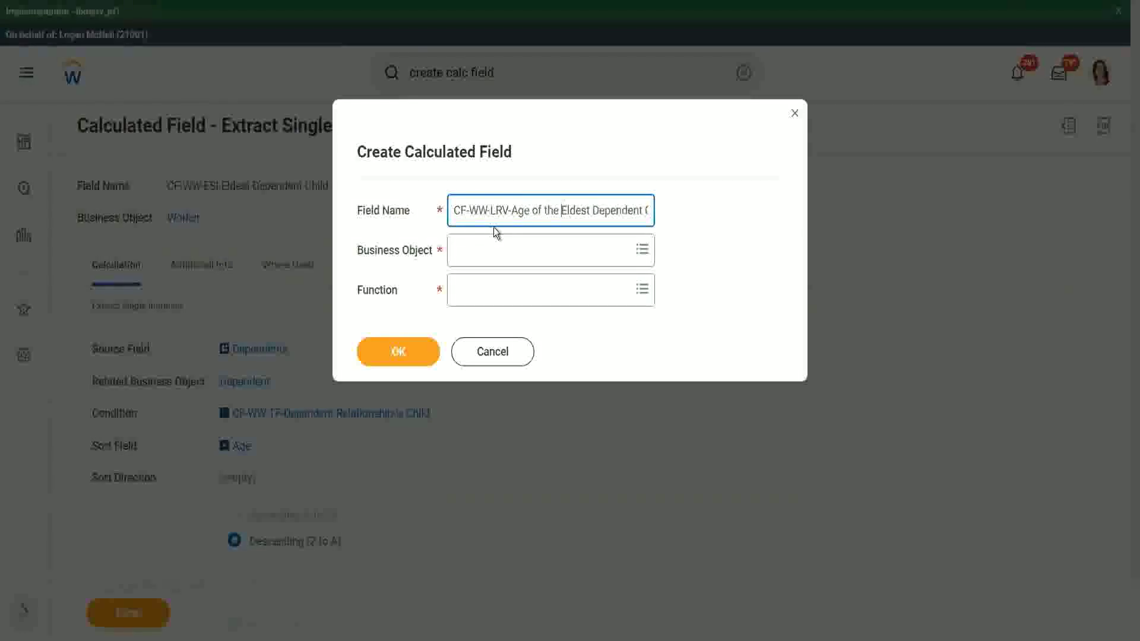
key("shift+Right")
type("e")
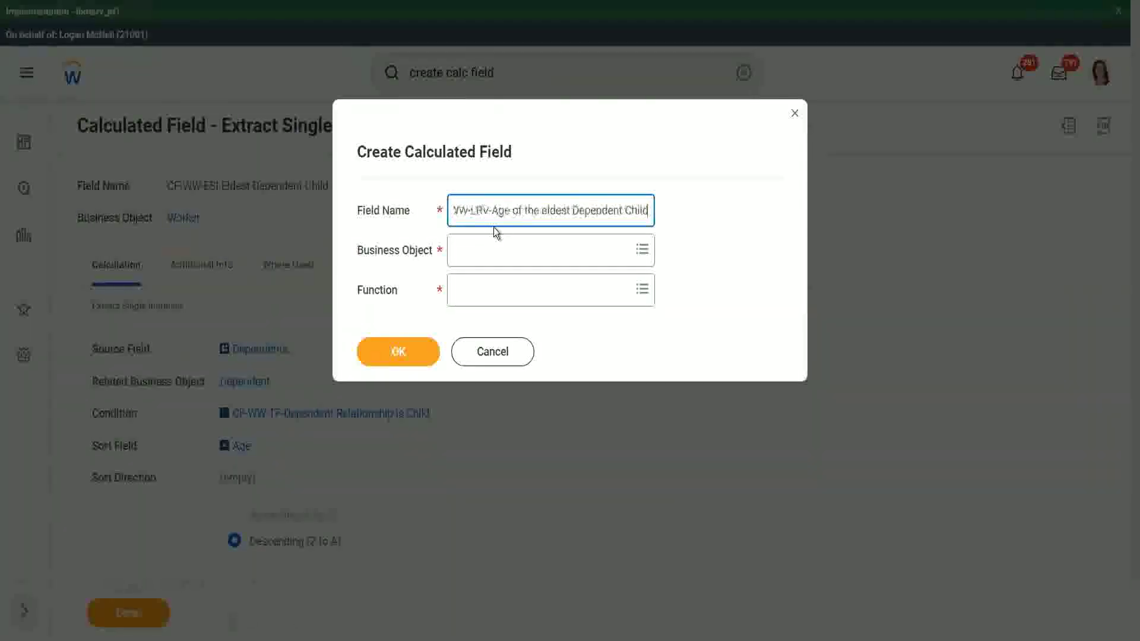
key("End")
Step: Set the new field's business object to Worker and its function to Lookup Related Value, and confirm the creation
key("Tab")
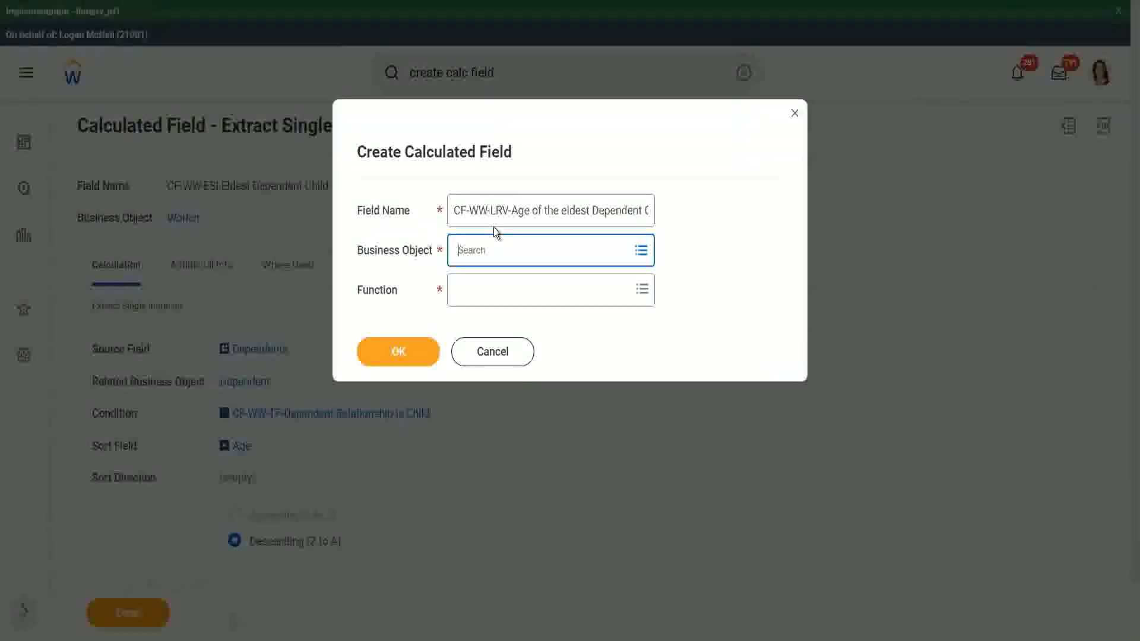
type("worker")
key("Return")
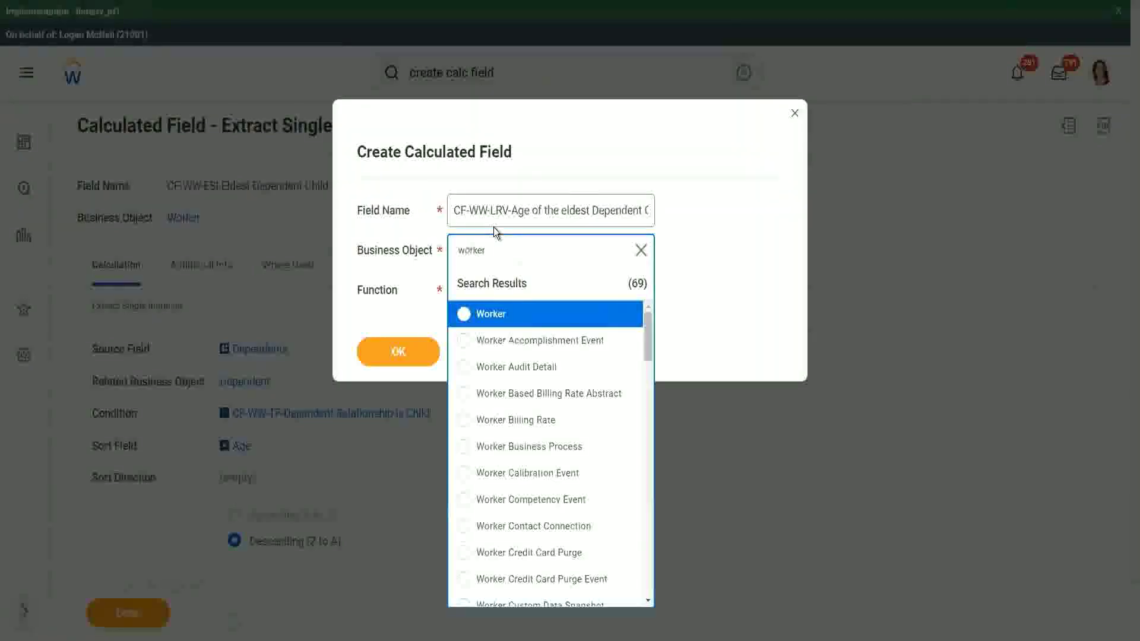
left_click(465, 315)
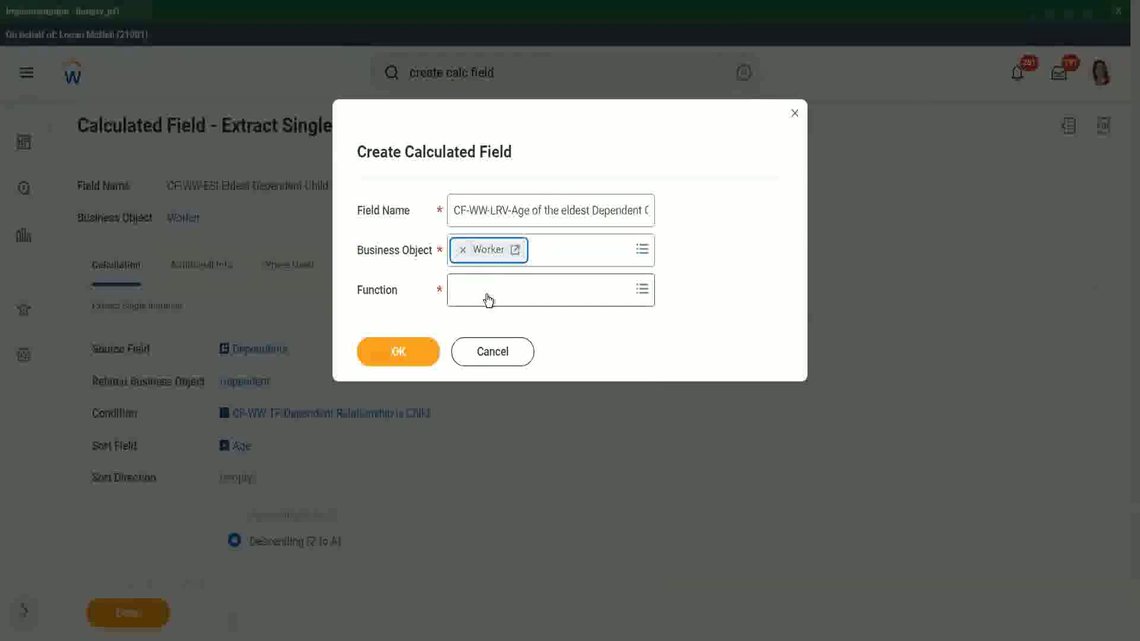
left_click(486, 297)
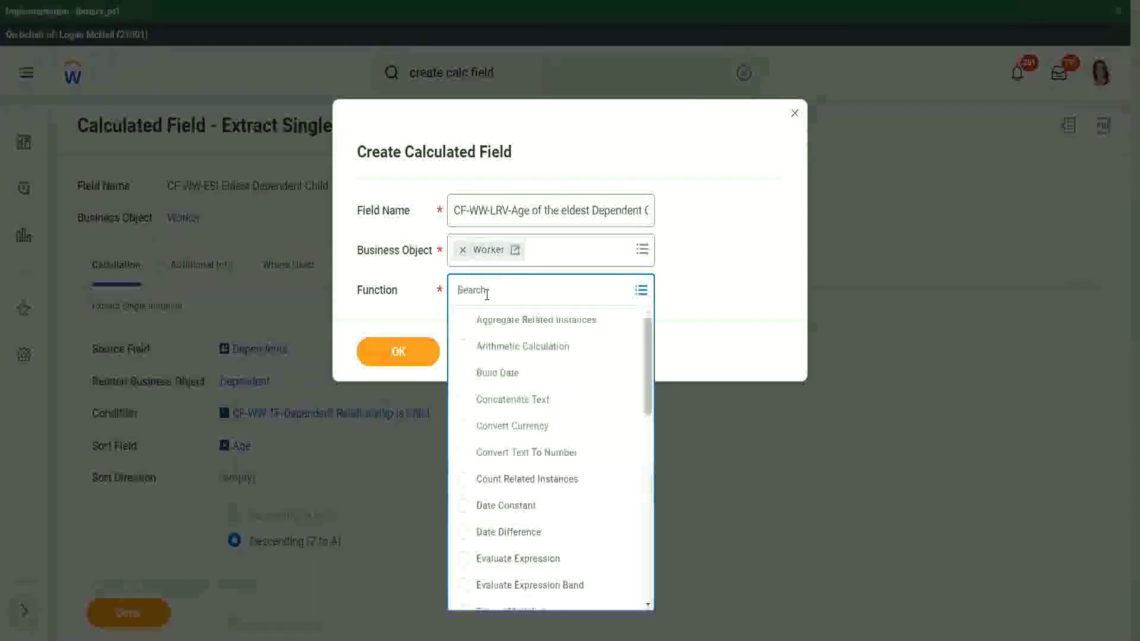
type("l")
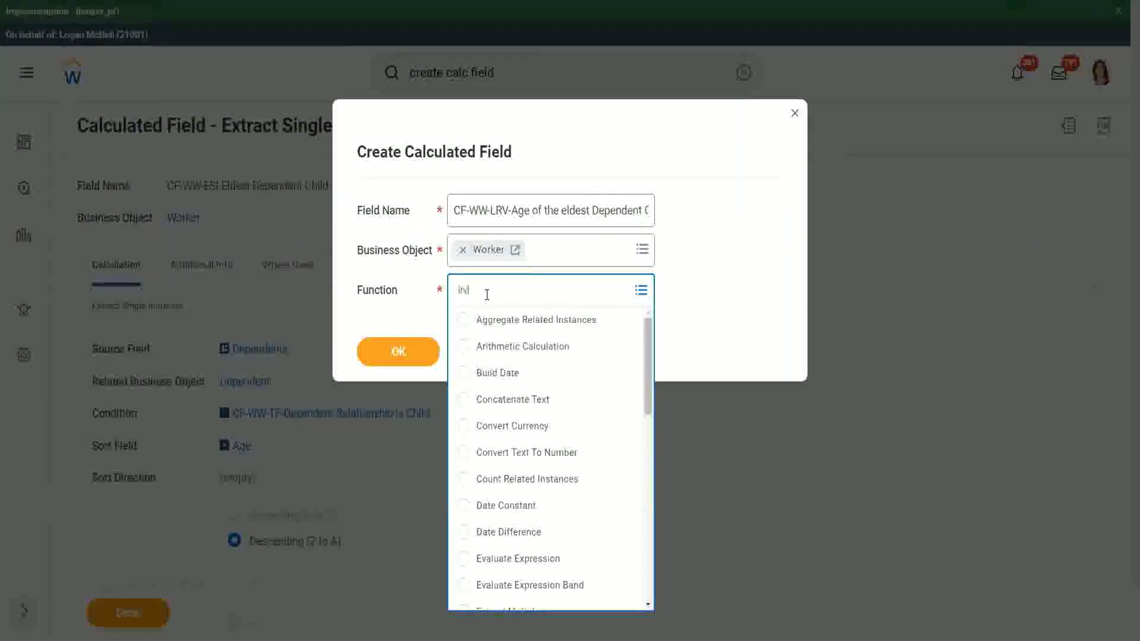
type("ookup")
key("Return")
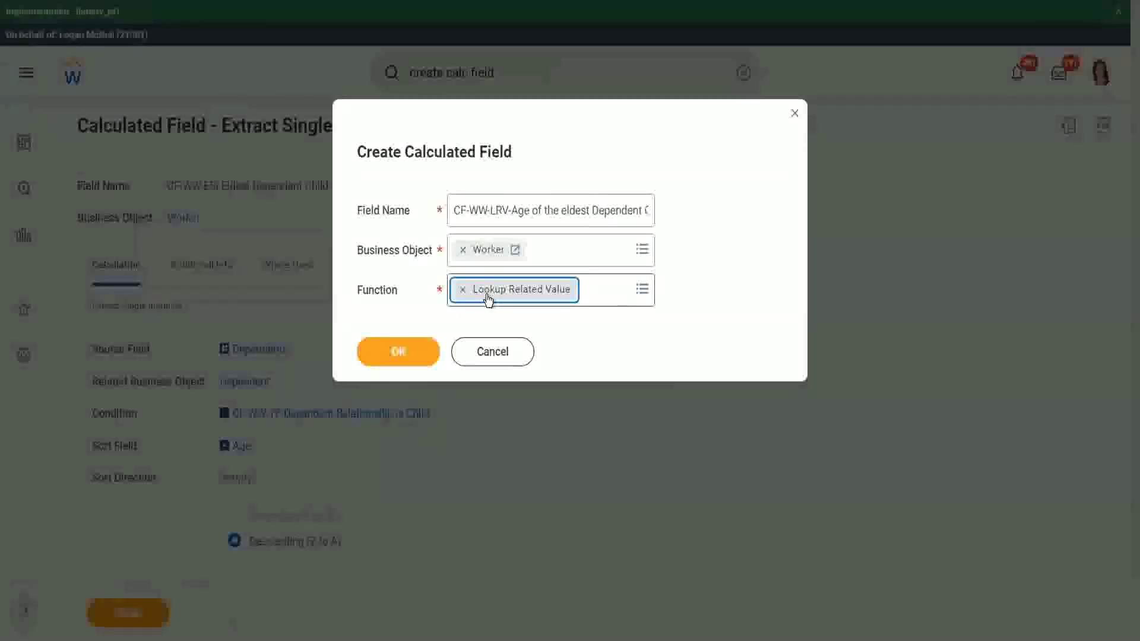
left_click(398, 353)
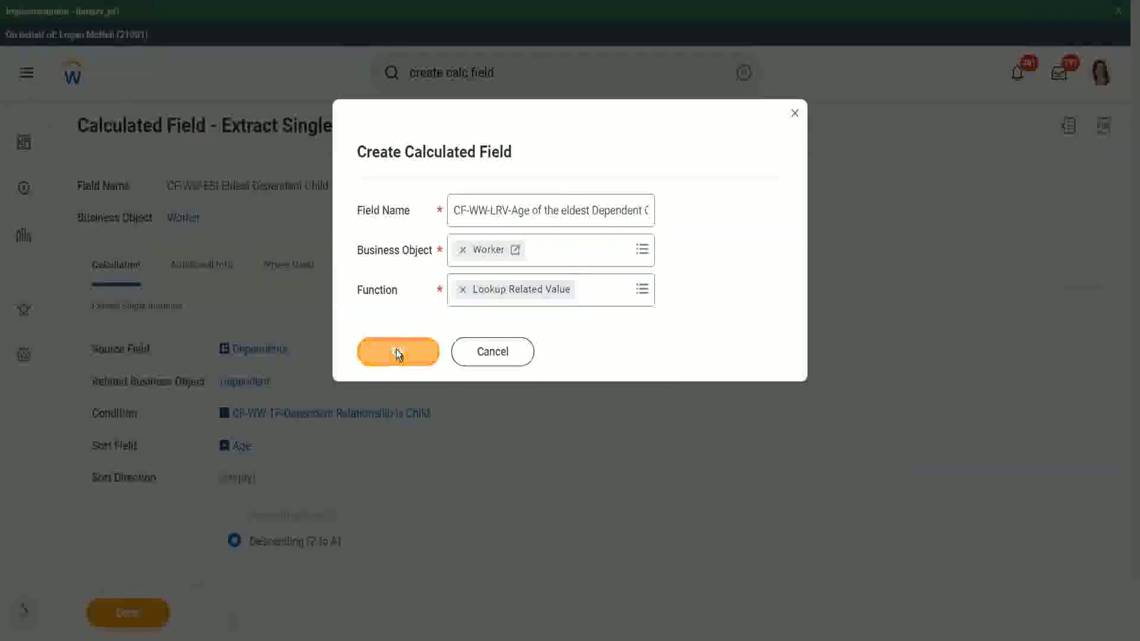